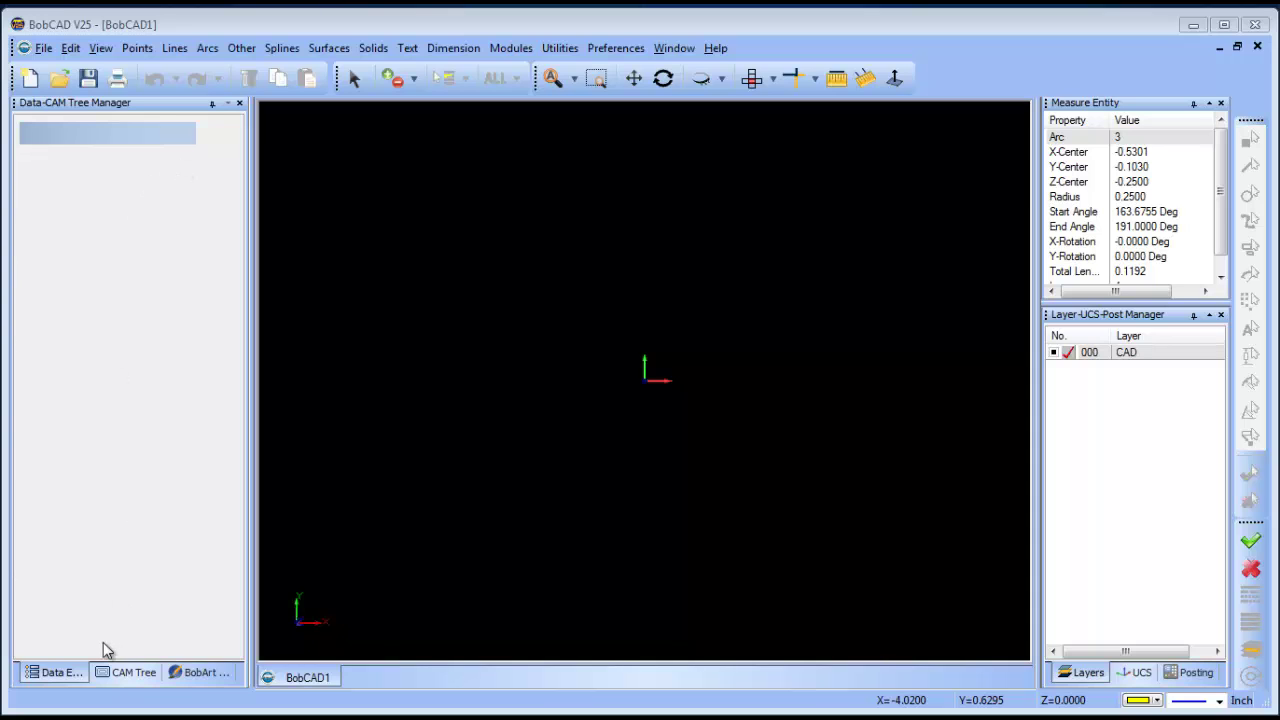
- In the Milling Tools current settings, replace the PCNC1100 machine with Hurco_VMX42_4ax
left_click(135, 680)
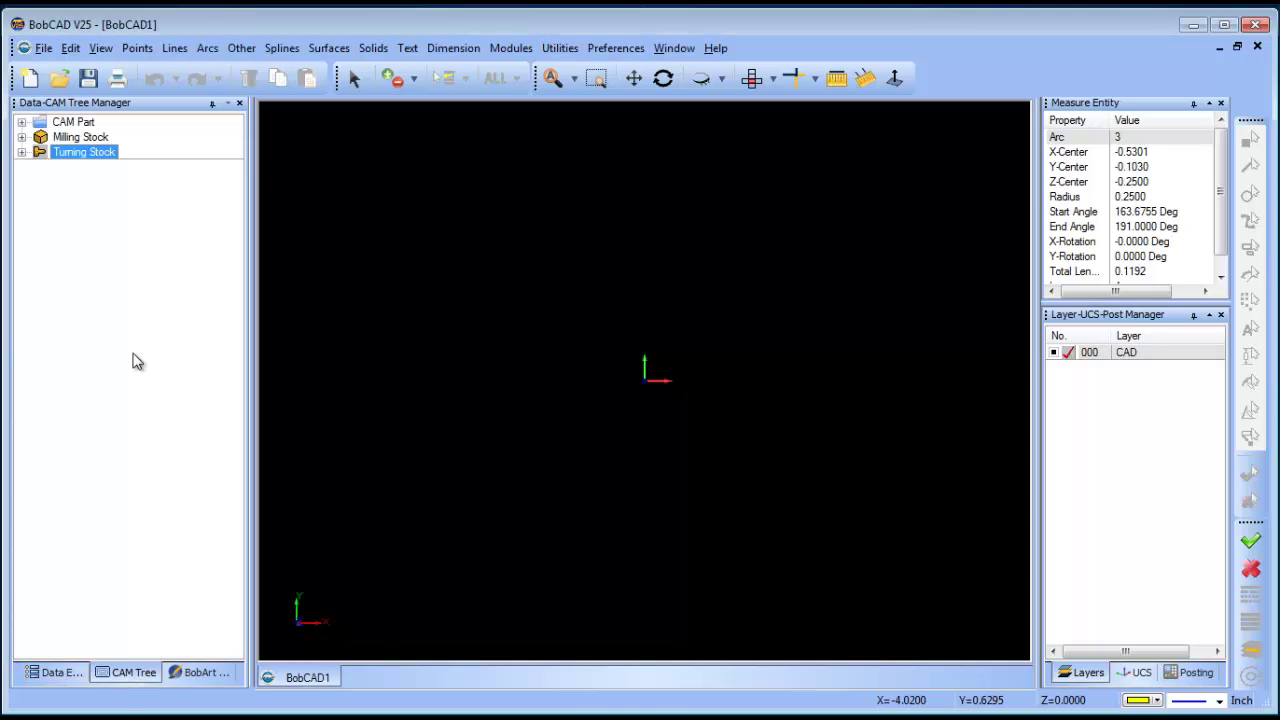
left_click(22, 122)
left_click(98, 137)
right_click(100, 137)
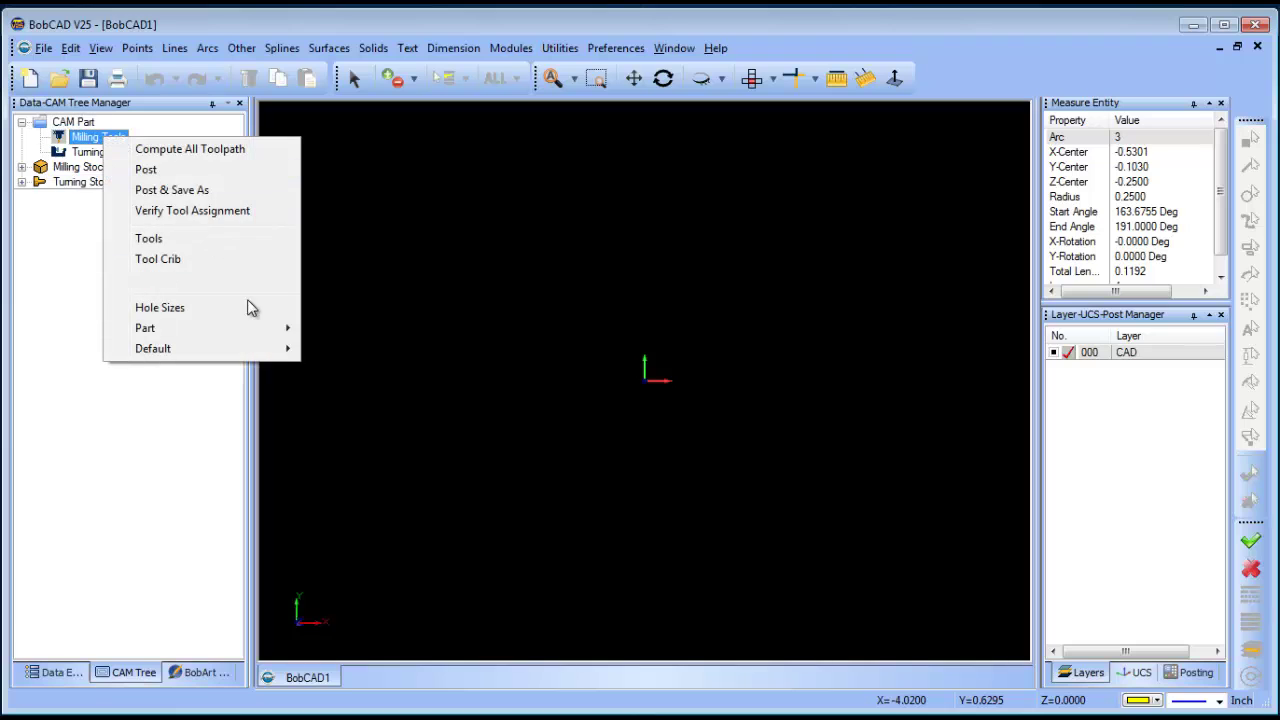
mouse_move(281, 337)
left_click(380, 330)
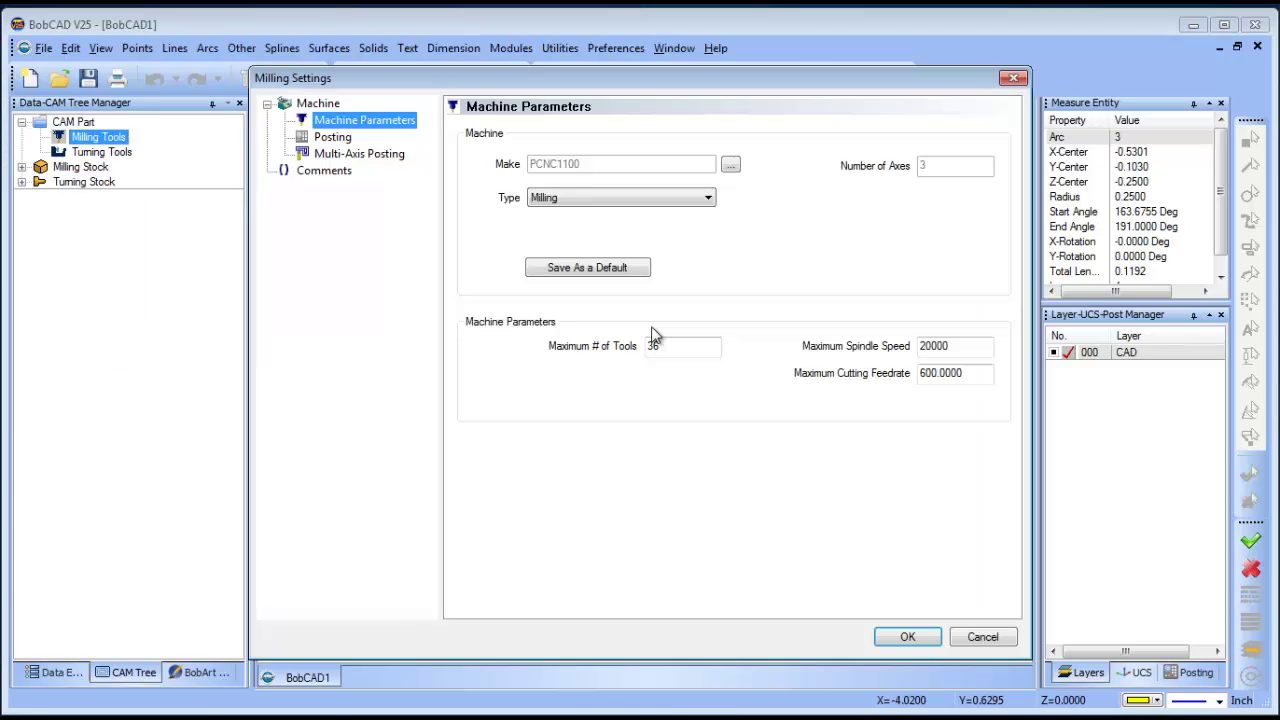
left_click(730, 166)
left_click(740, 344)
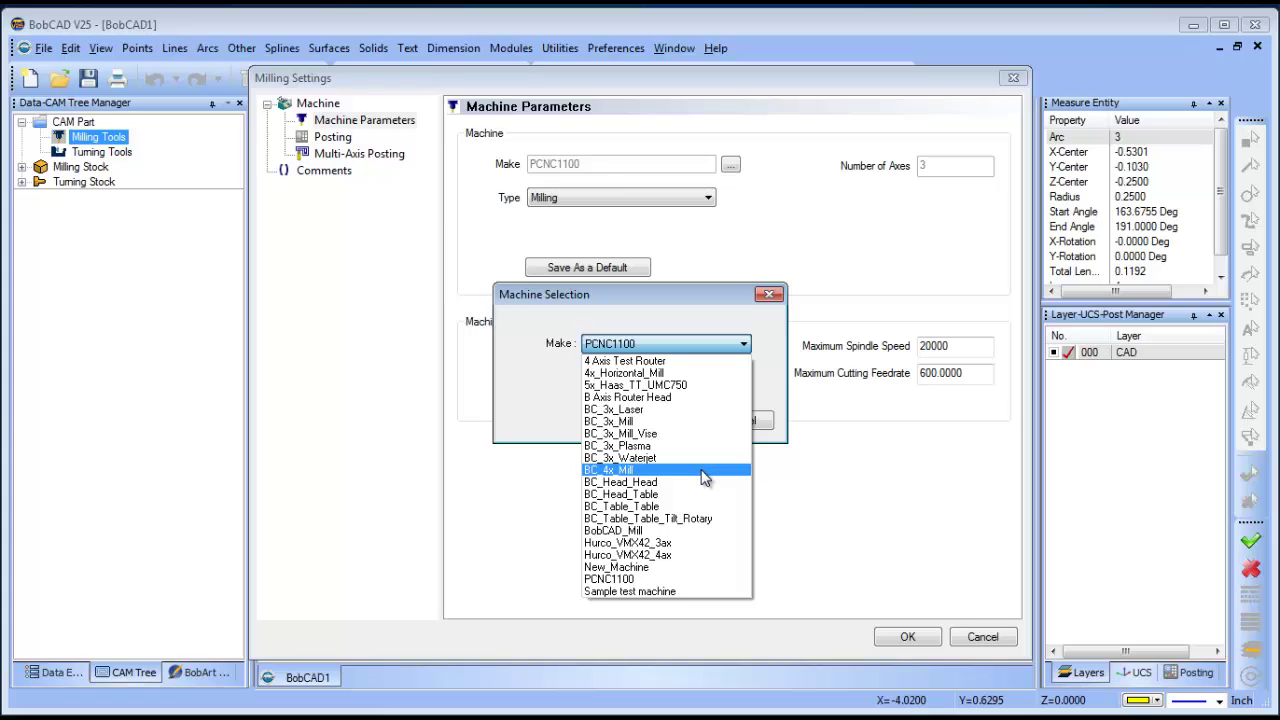
left_click(725, 556)
left_click(652, 421)
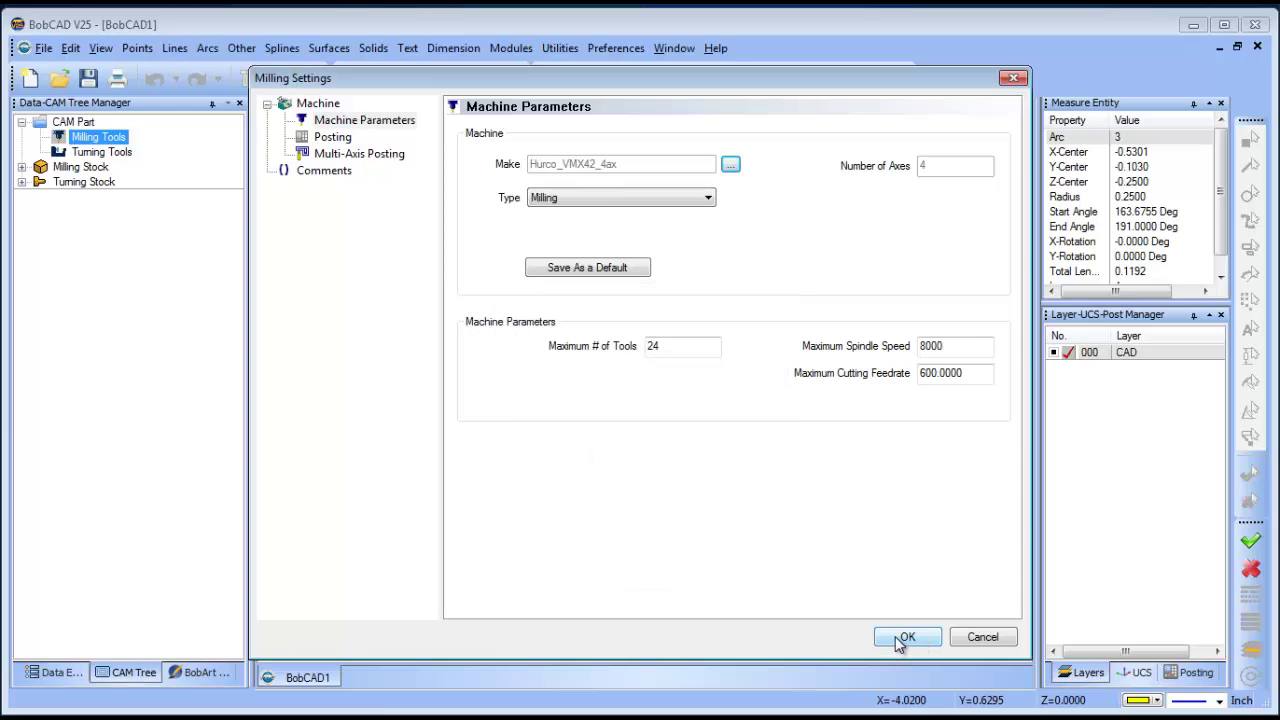
left_click(899, 641)
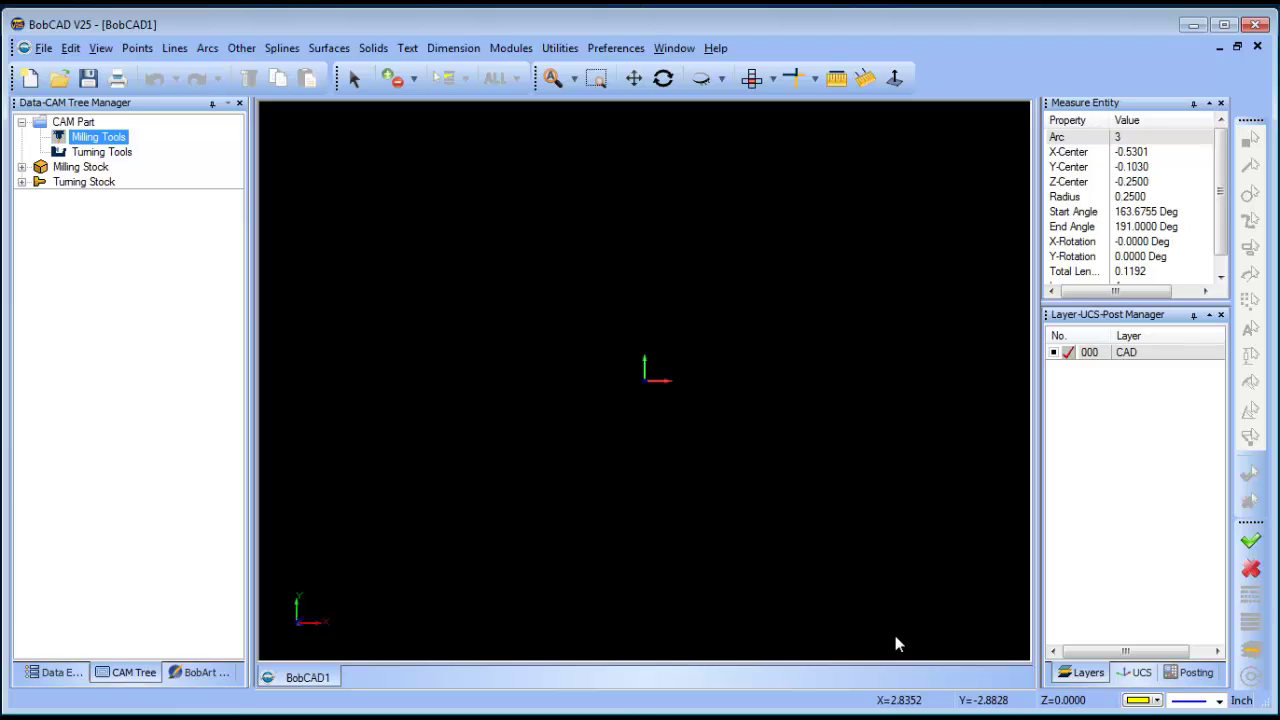
- Start the Stock Wizard for a cylindrical stock extruded along the X axis
left_click(40, 167)
left_click(21, 167)
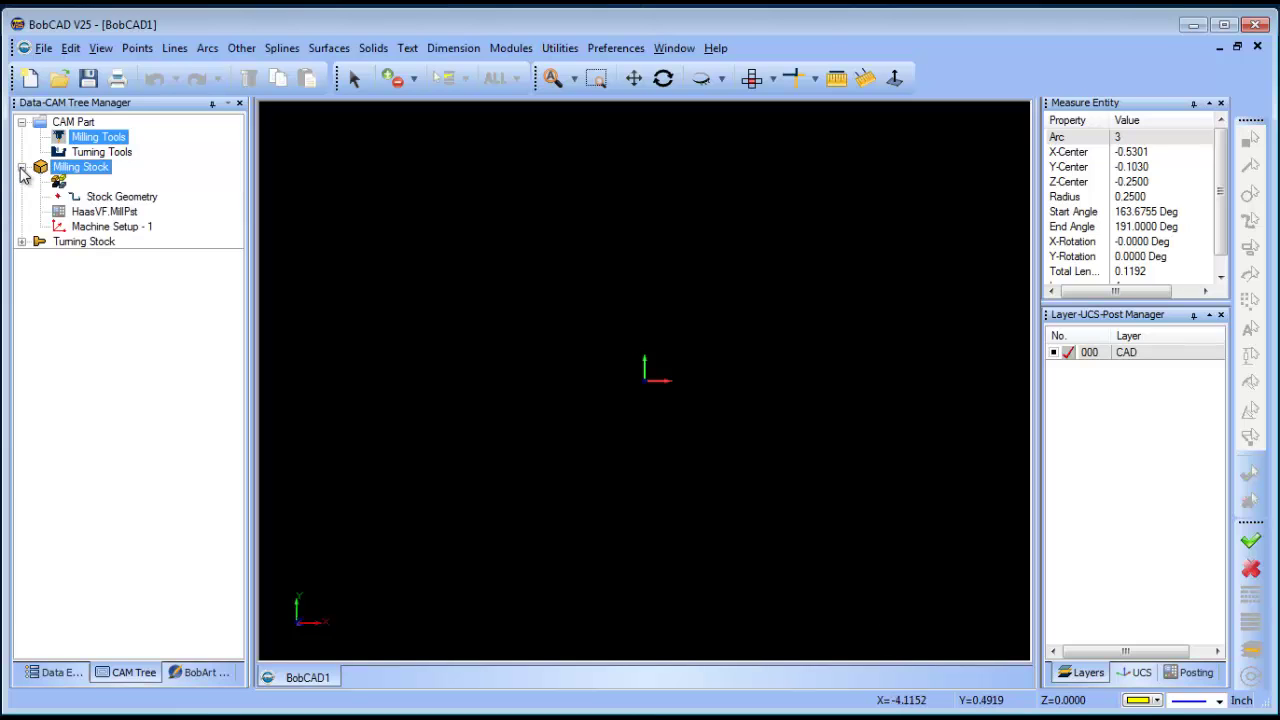
left_click(120, 197)
left_click(82, 167)
right_click(85, 167)
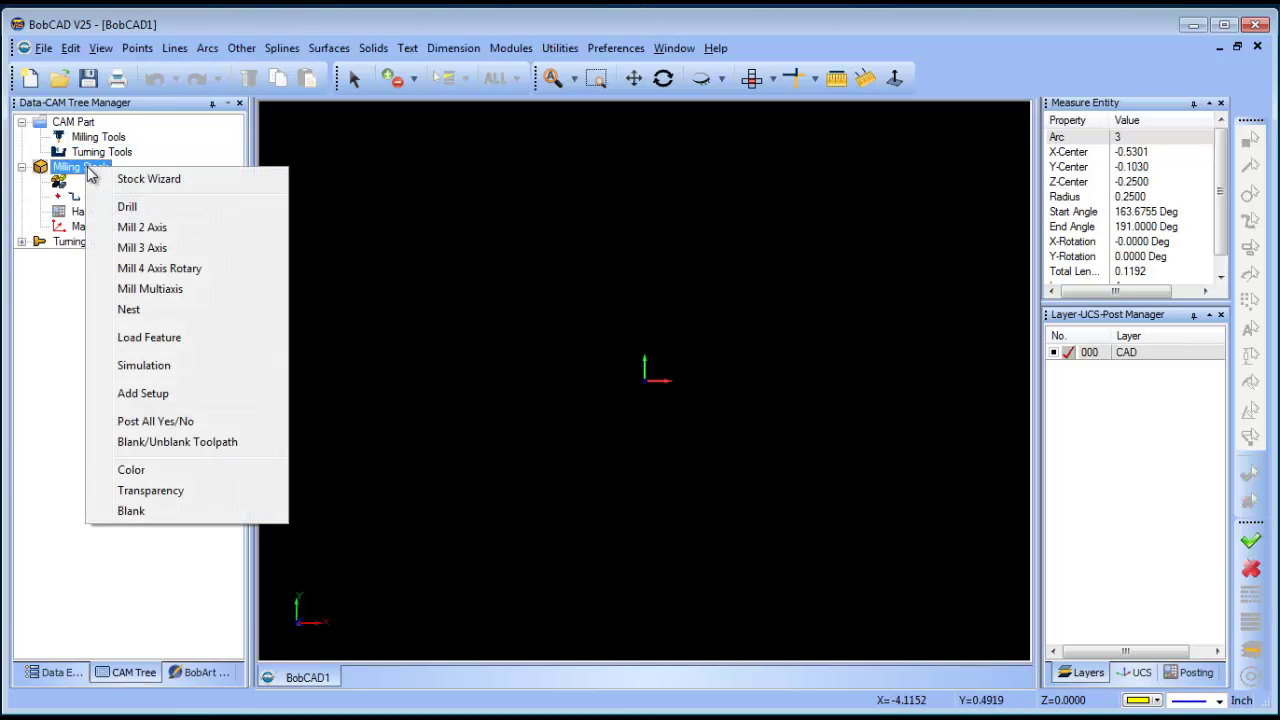
left_click(184, 180)
left_click(49, 216)
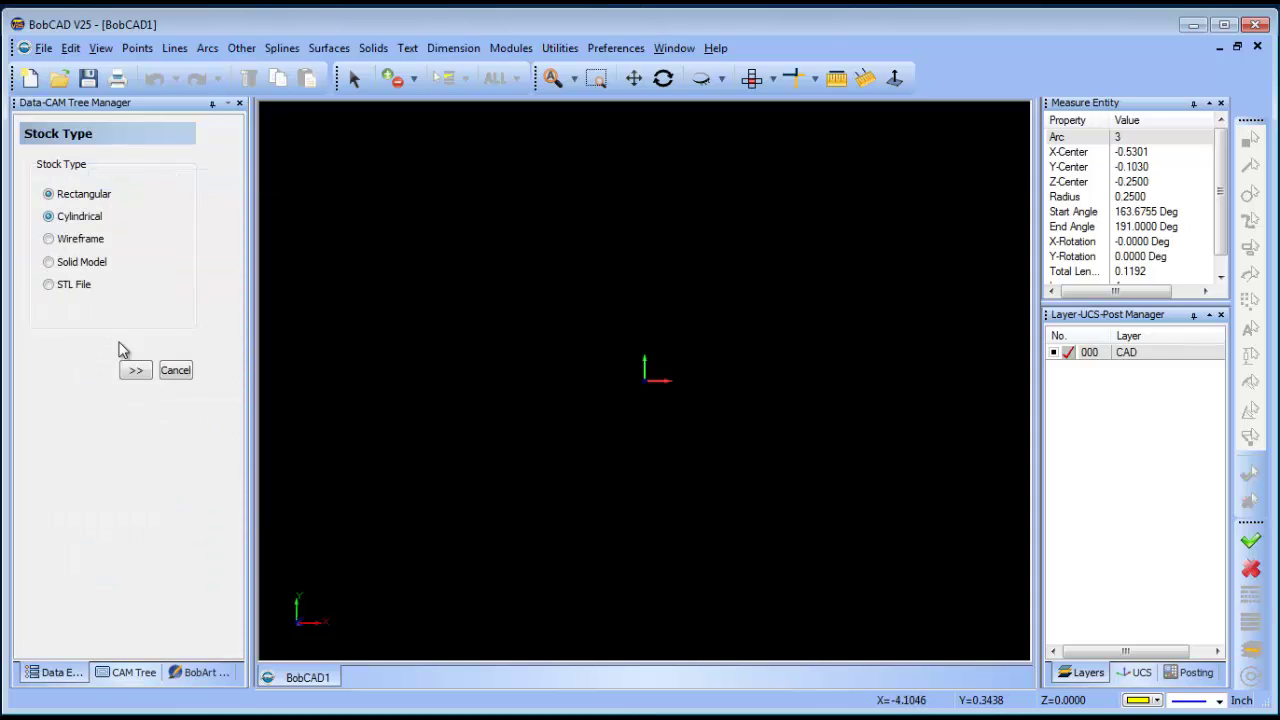
left_click(136, 370)
left_click(190, 322)
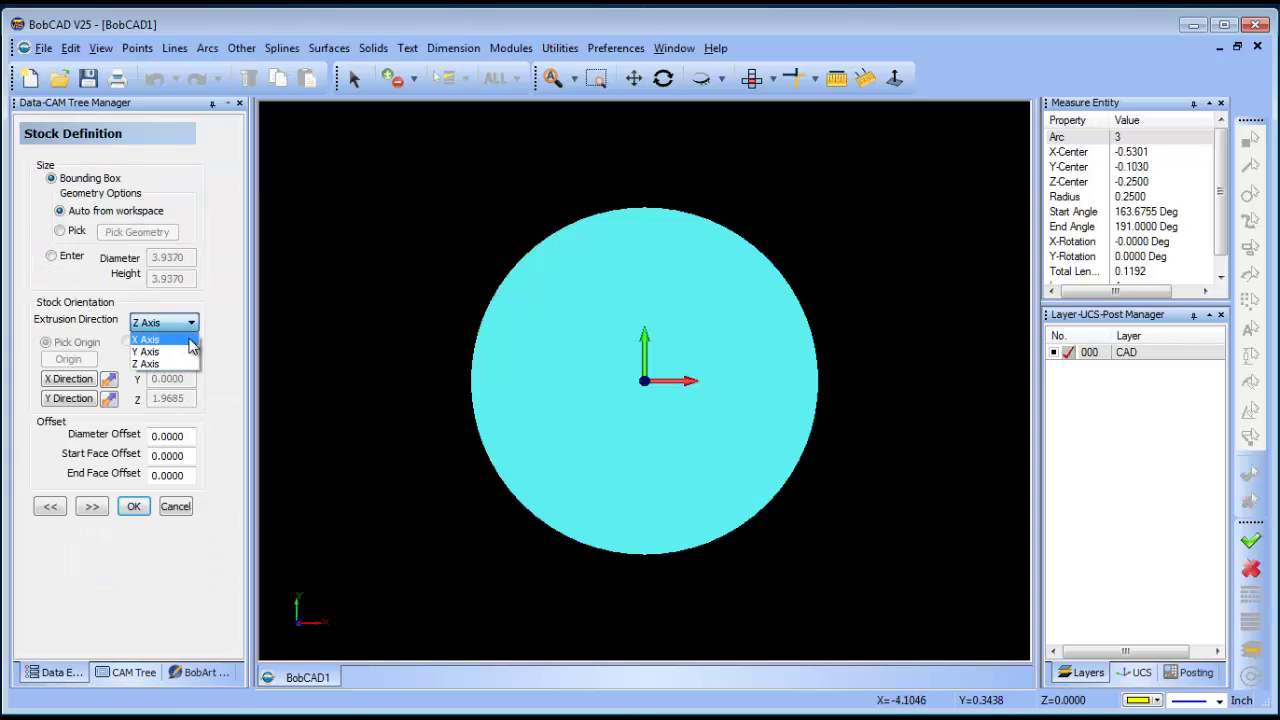
left_click(188, 340)
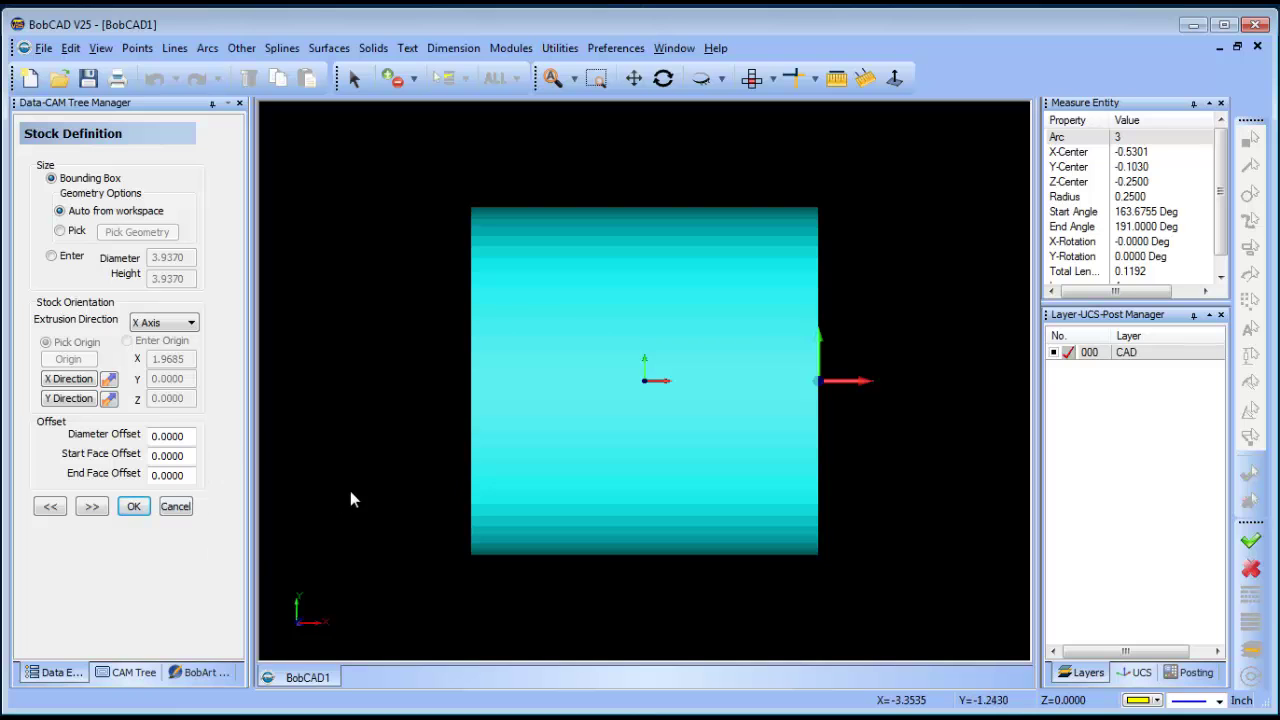
middle_click_drag(350, 491, 627, 472)
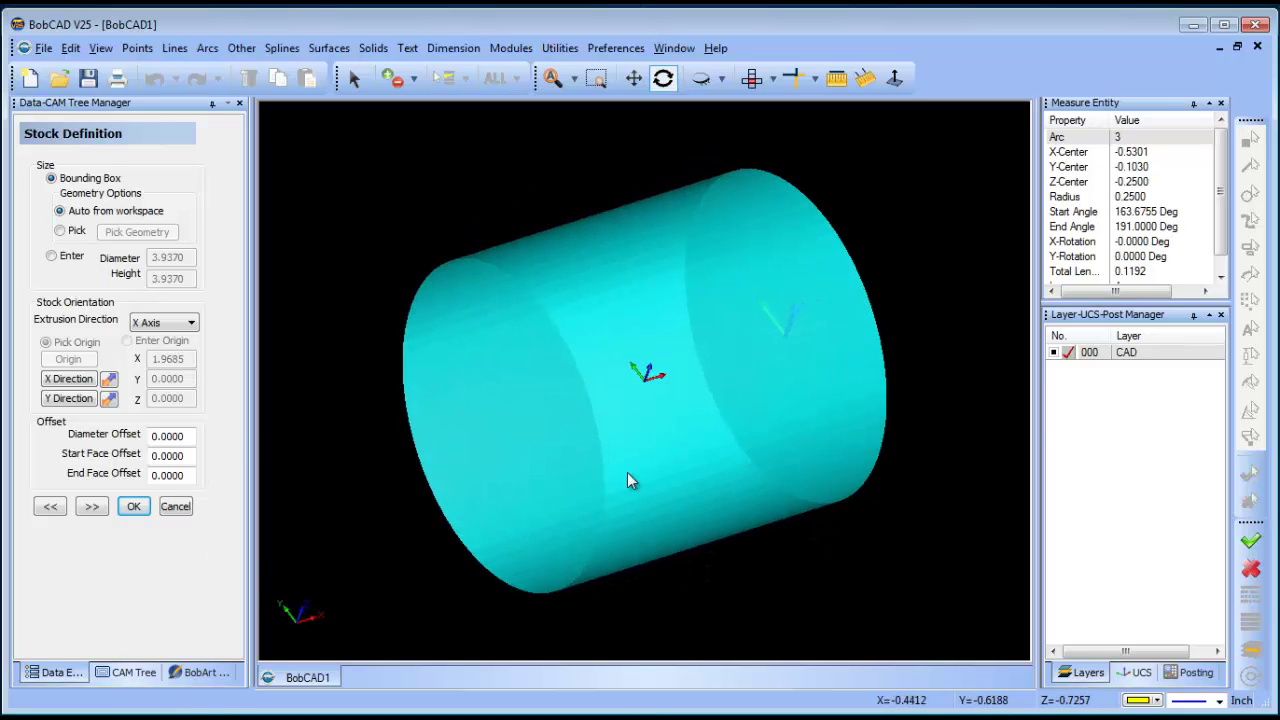
- Enter the stock size manually as diameter 3 and length 4, then continue to Machine Setup
left_click(51, 256)
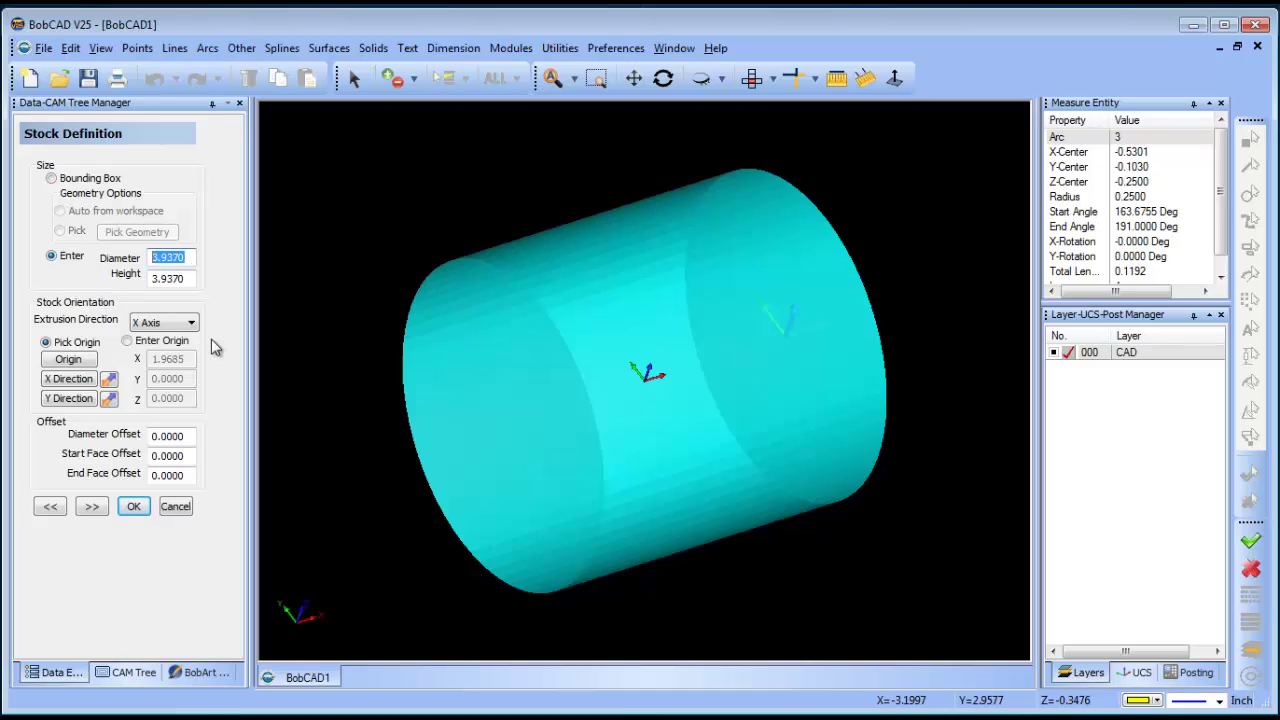
type("3")
key("Tab")
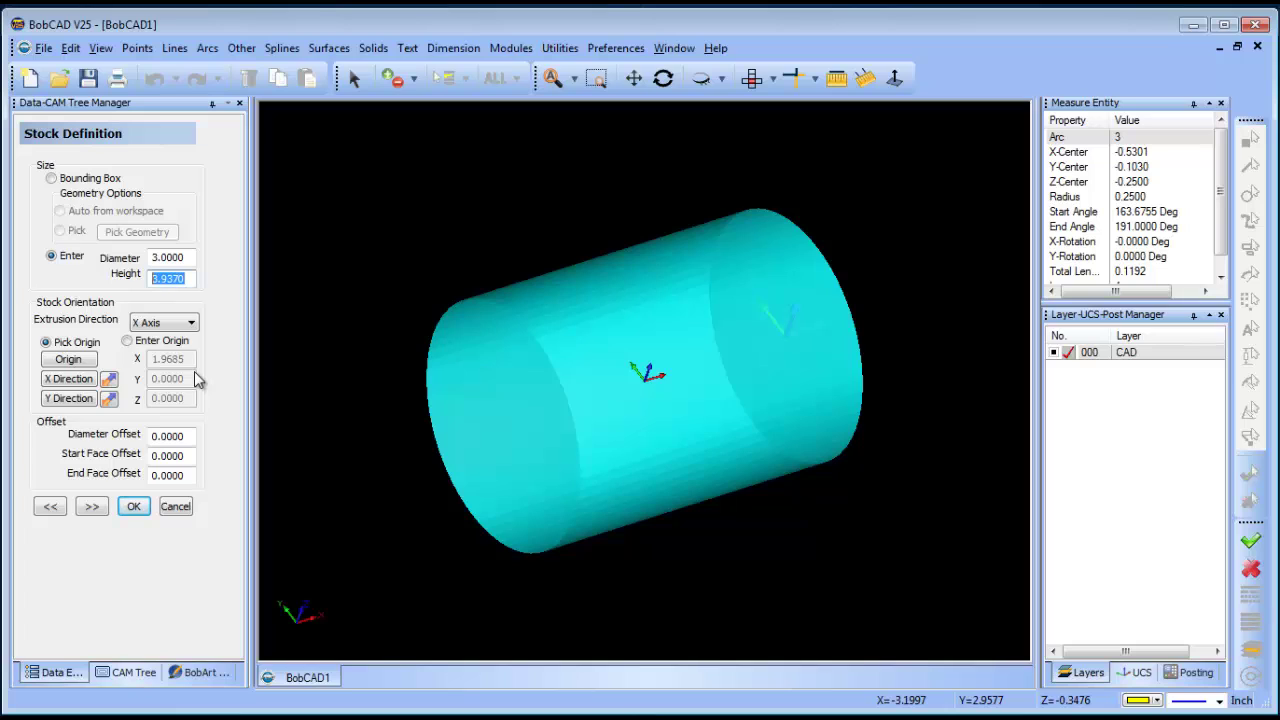
type("4")
left_click(194, 257)
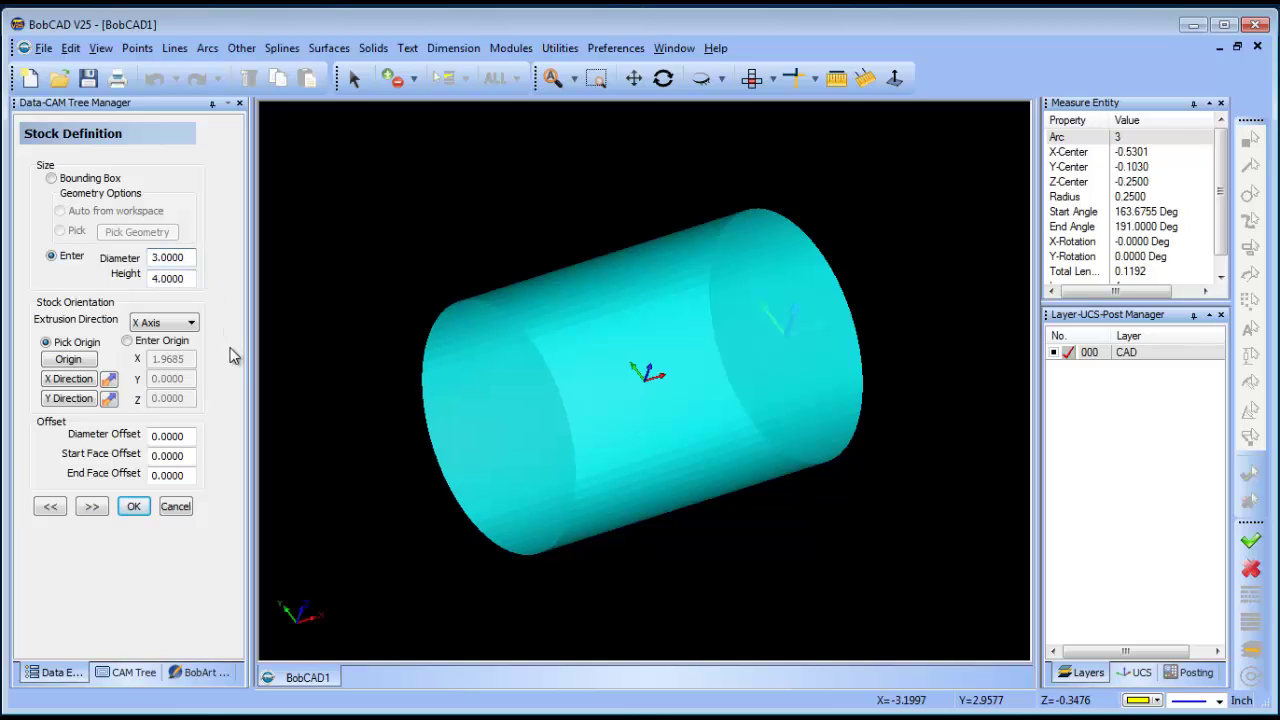
left_click(95, 505)
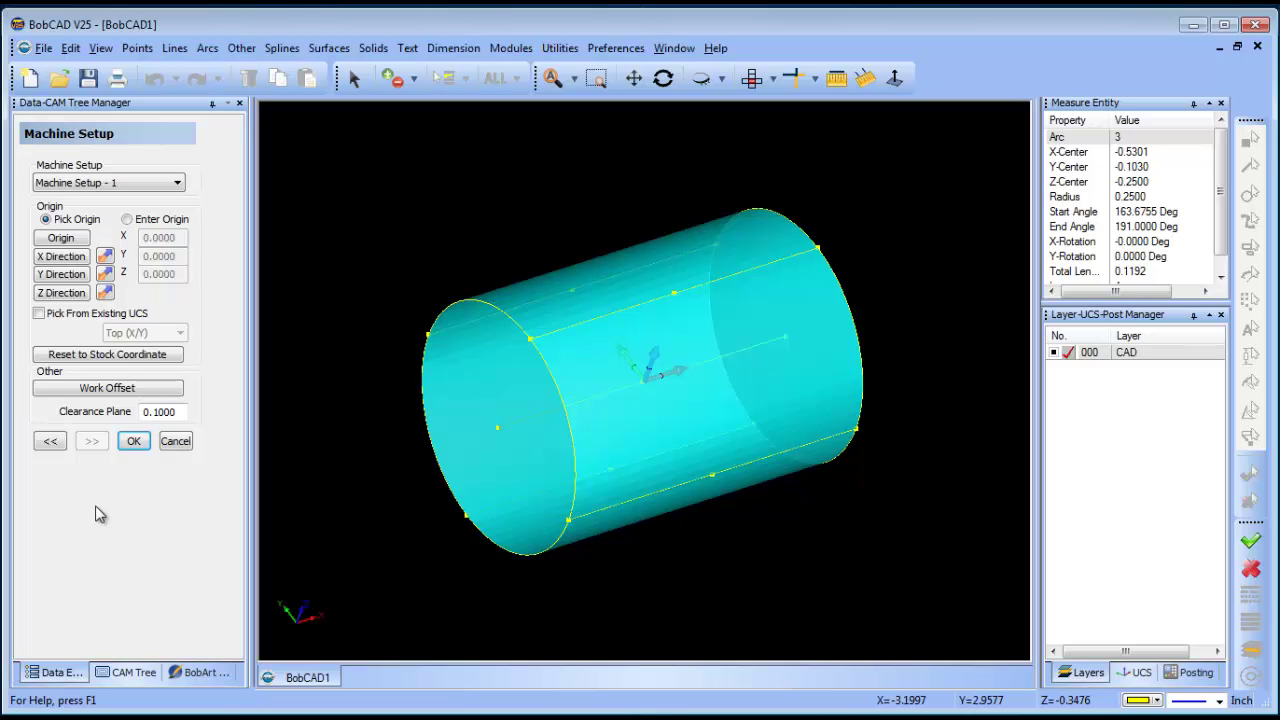
- Pick the top point of the cylinder's left end face as the setup origin and confirm
middle_click_drag(872, 541, 863, 520)
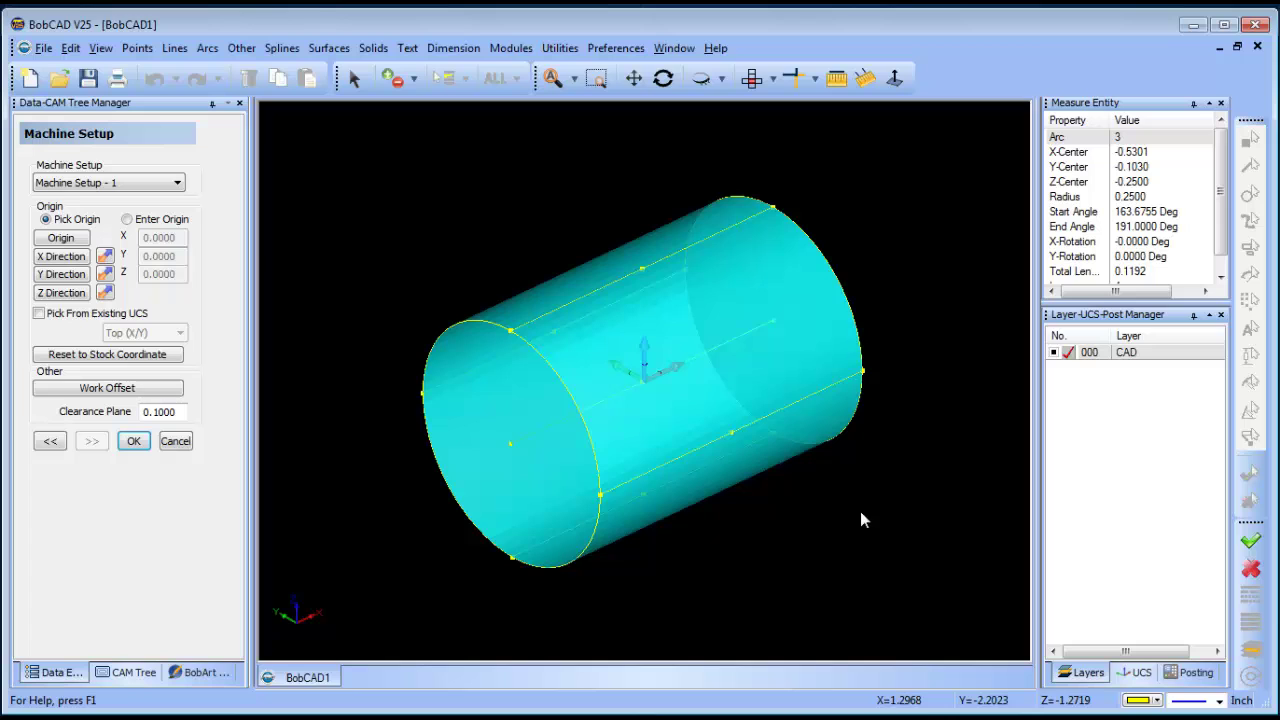
left_click(68, 240)
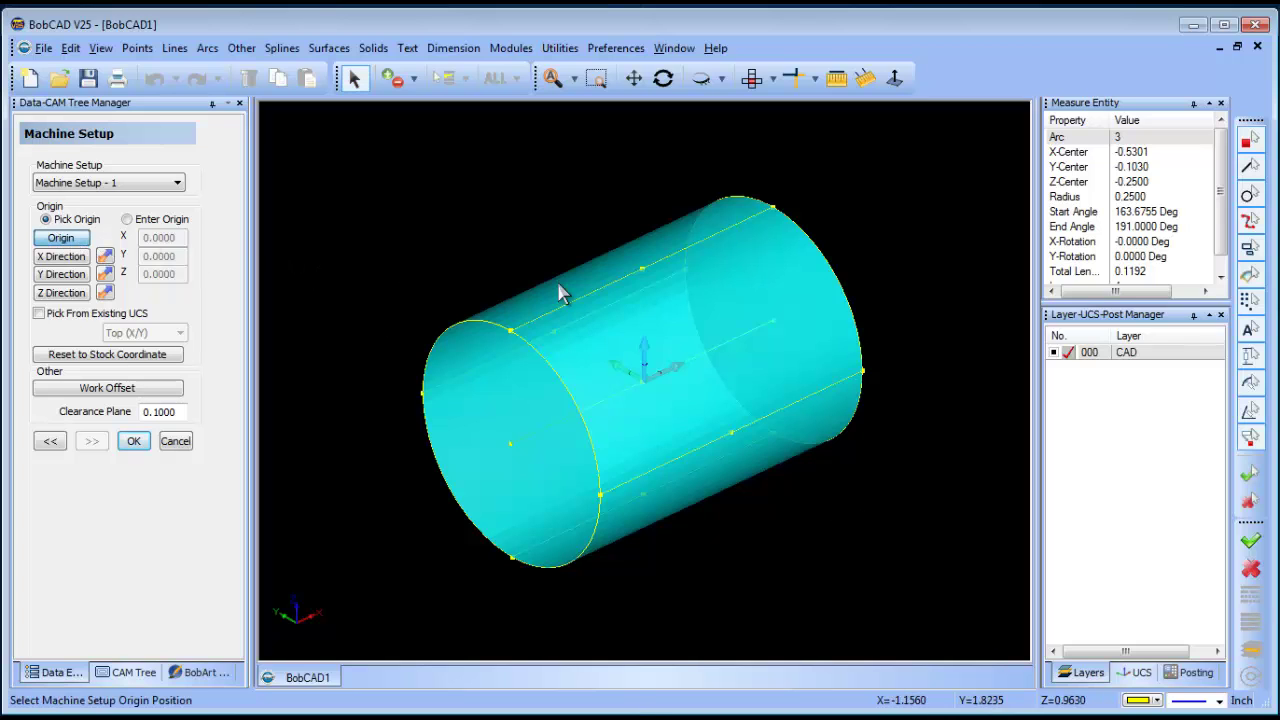
left_click(514, 337)
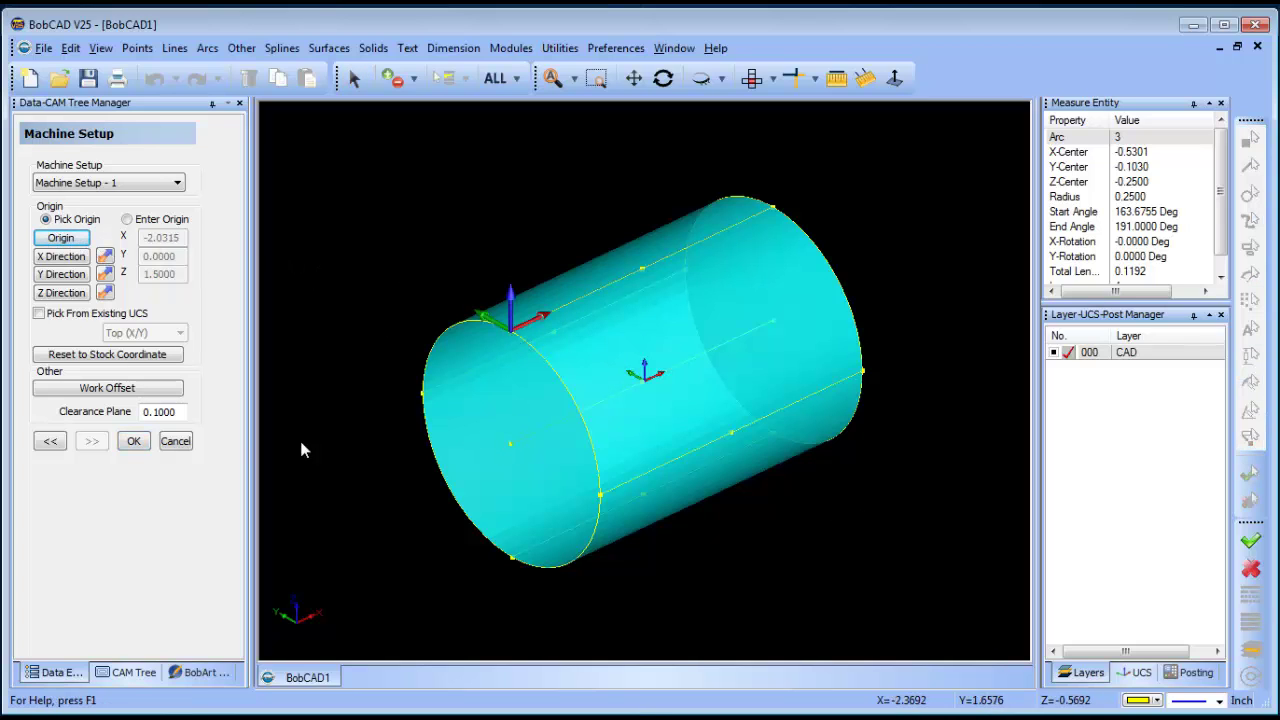
left_click(137, 446)
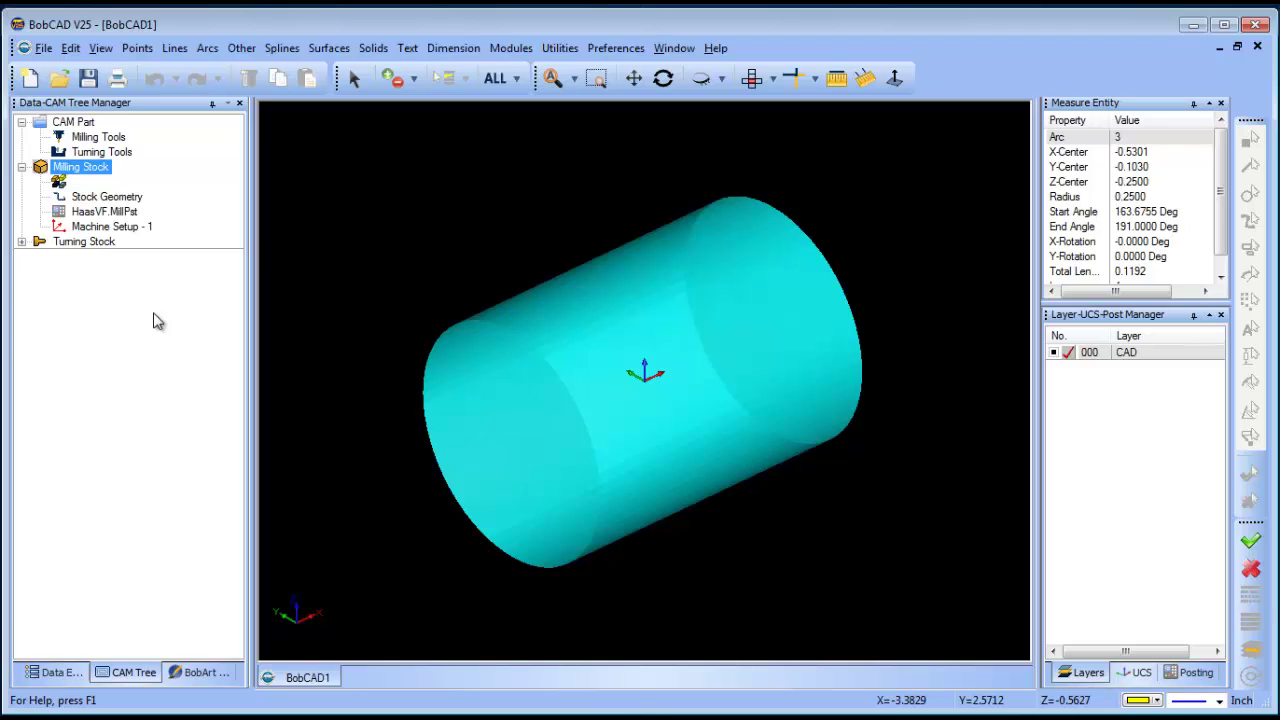
- Add a Wrapping Group under Machine Setup - 1
left_click(112, 228)
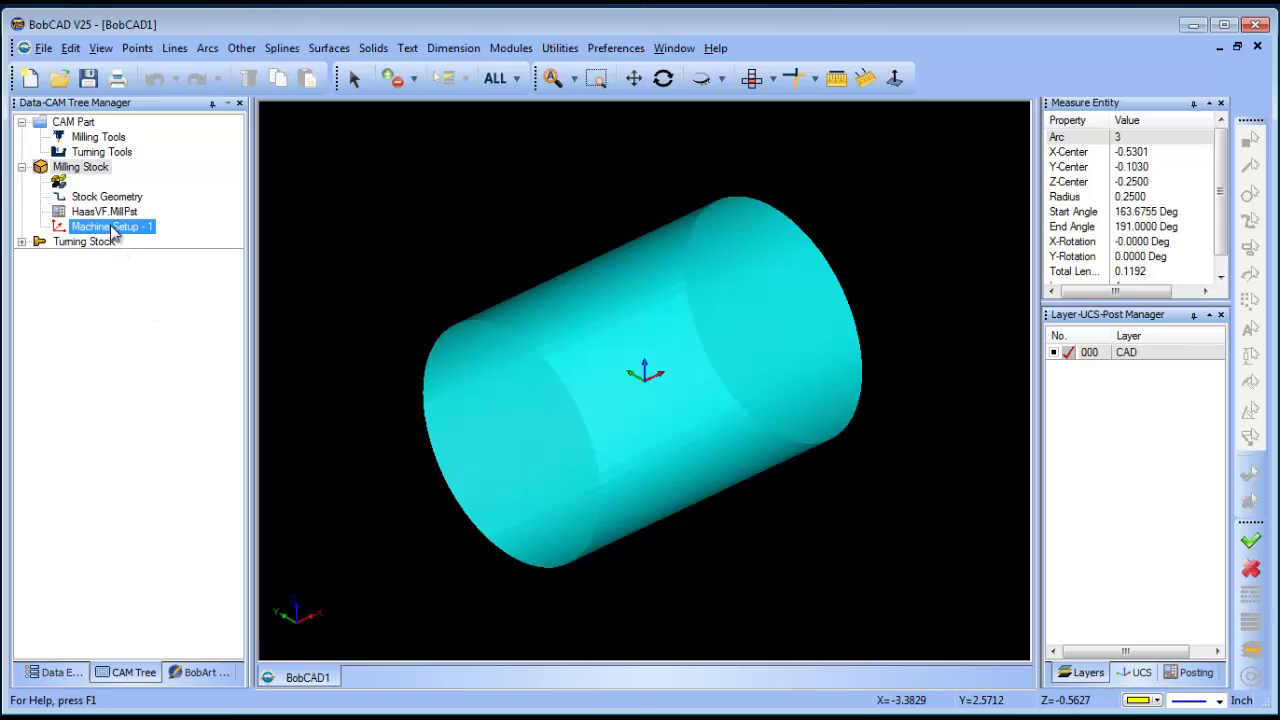
right_click(112, 228)
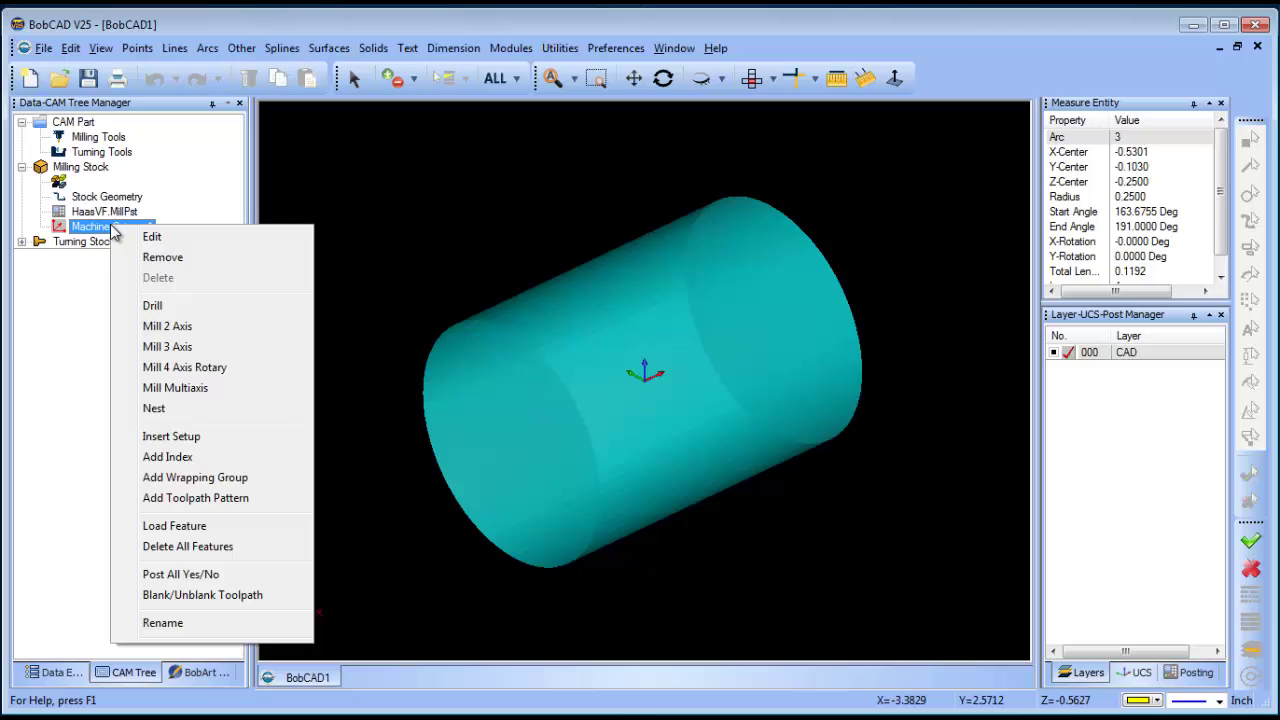
left_click(132, 227)
right_click(132, 227)
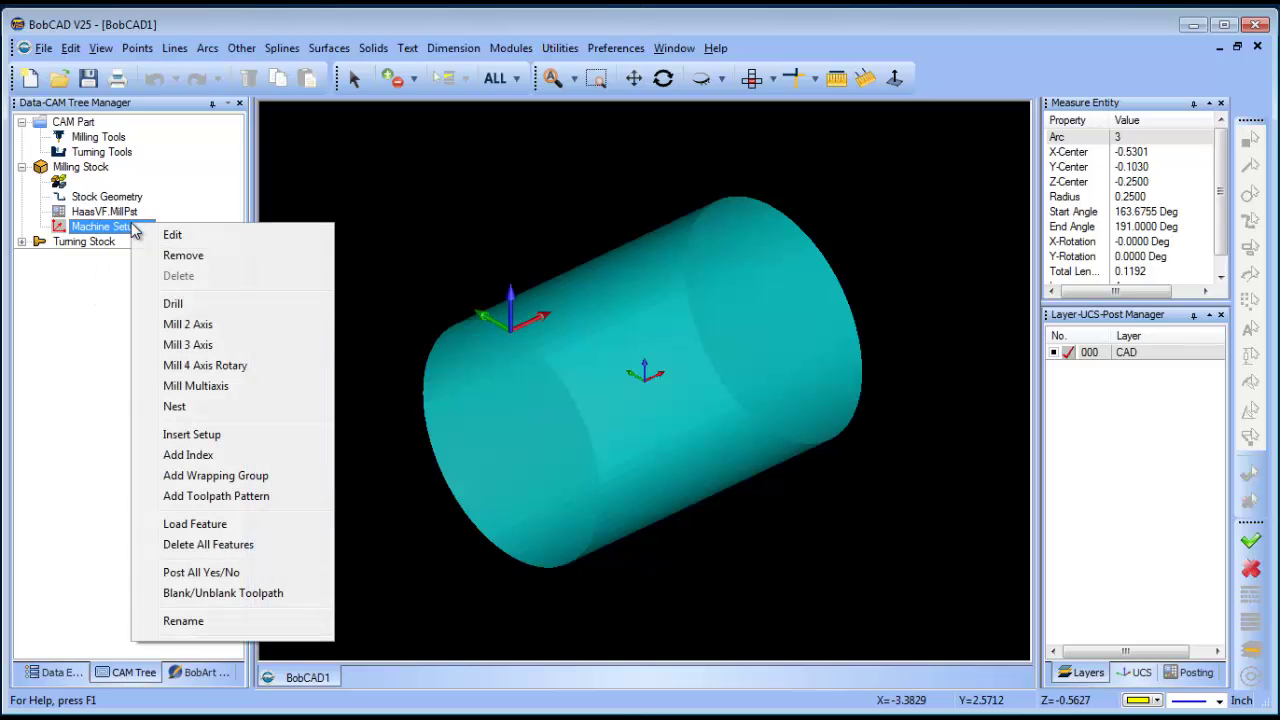
left_click(283, 478)
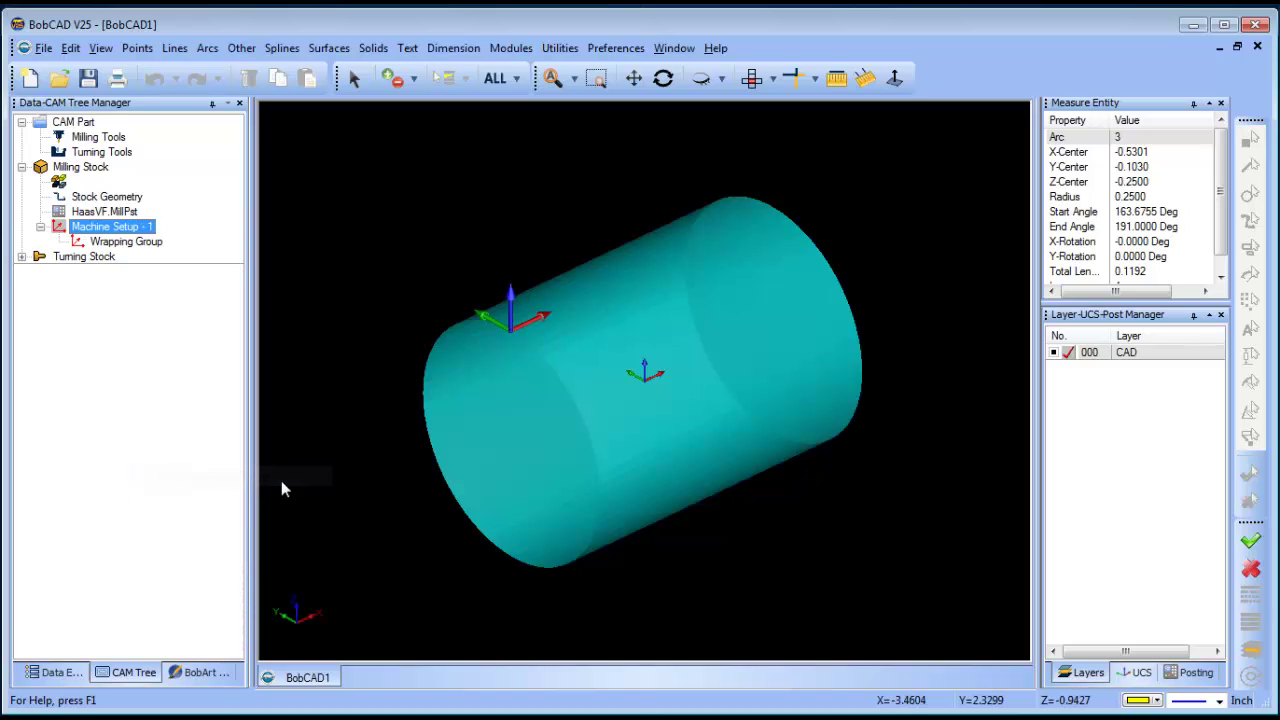
- Set the wrapping diameter to 3 and origin Z to -1.5, then view from the front
left_click(133, 244)
right_click(133, 246)
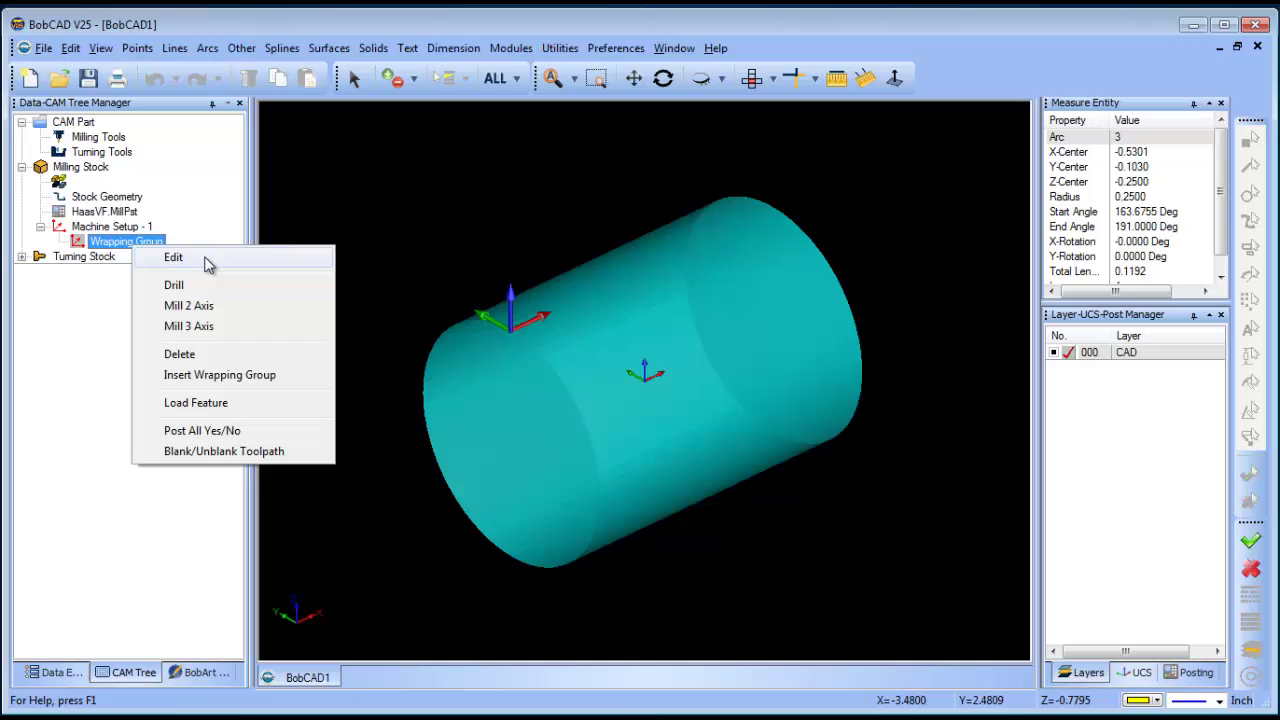
left_click(174, 258)
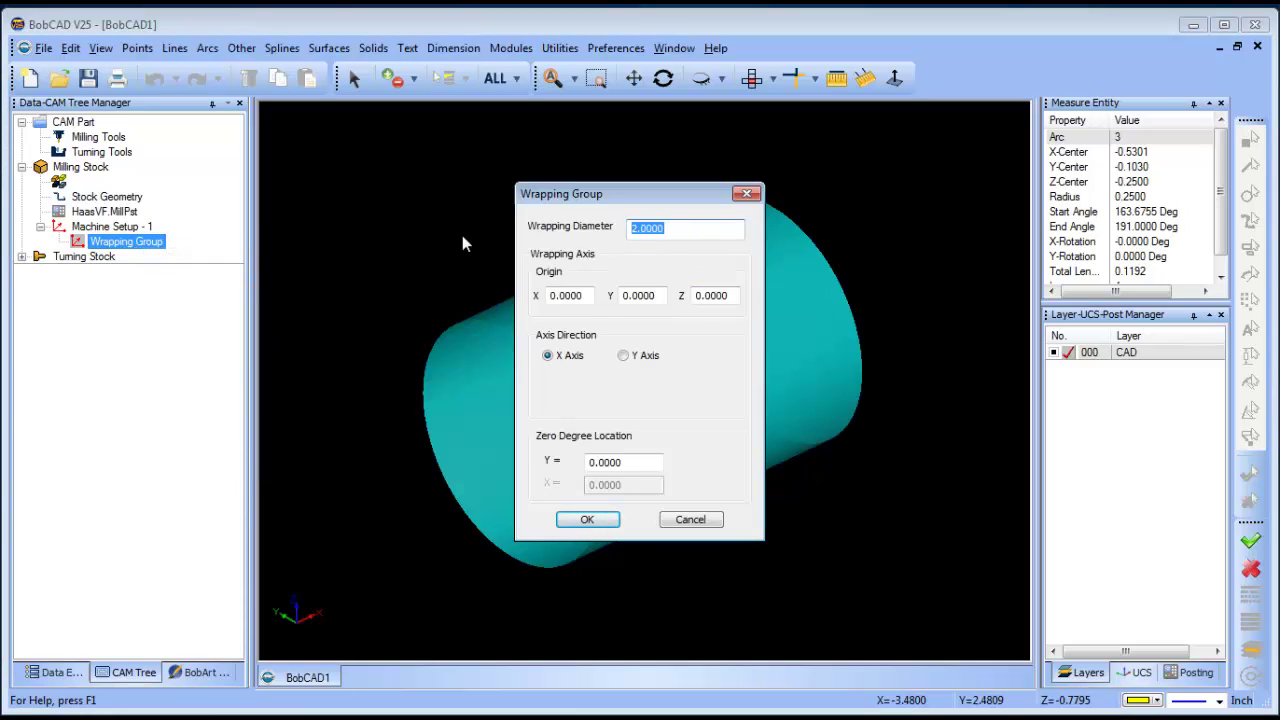
type("3")
double_click(712, 295)
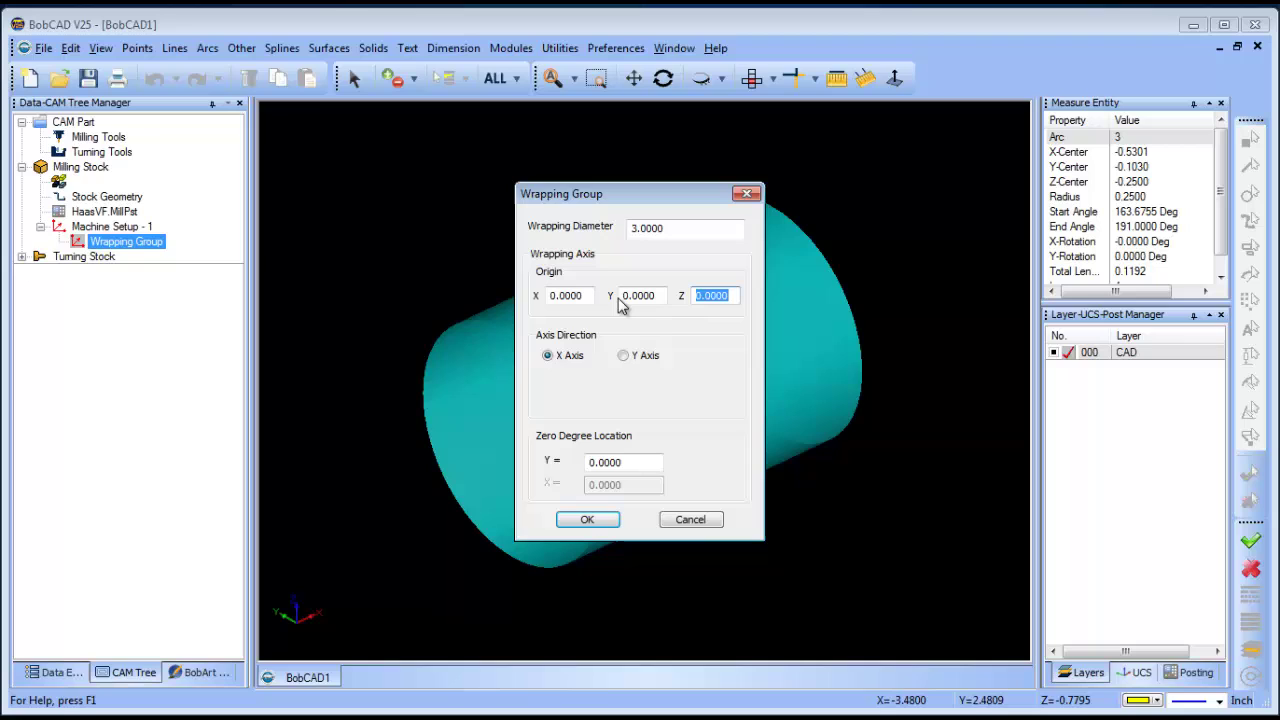
type("-1.5")
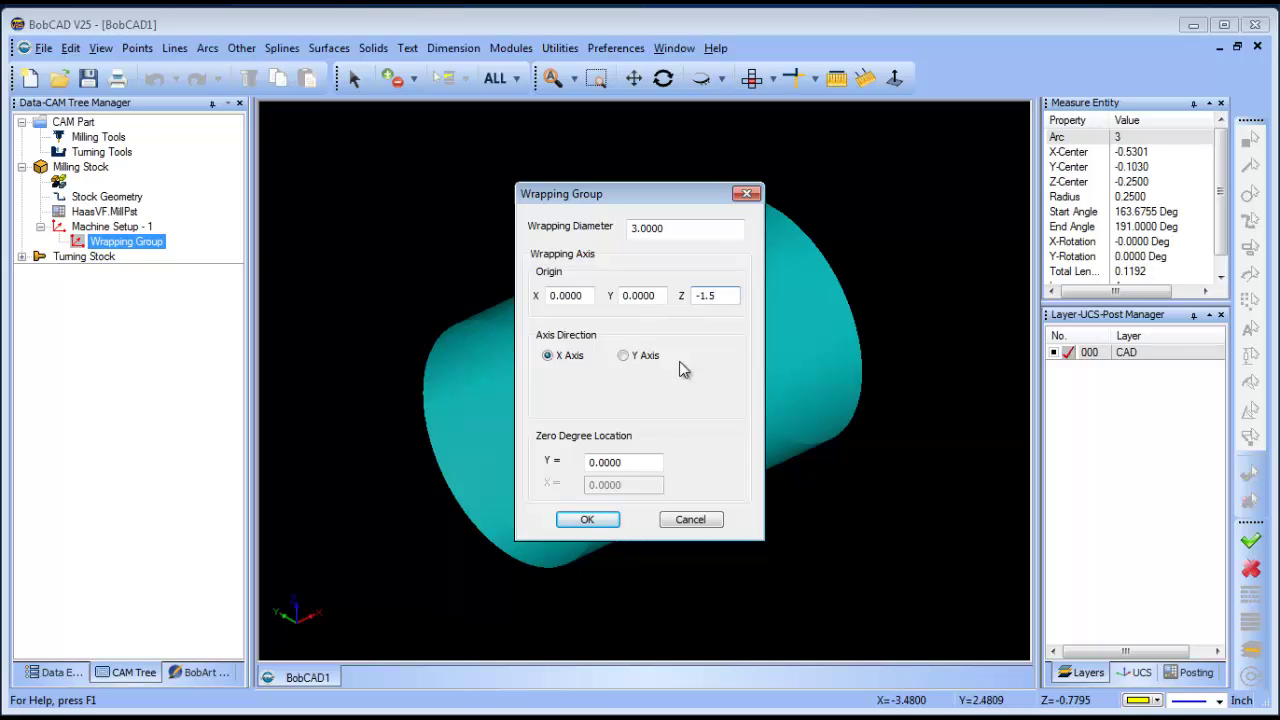
left_click(588, 522)
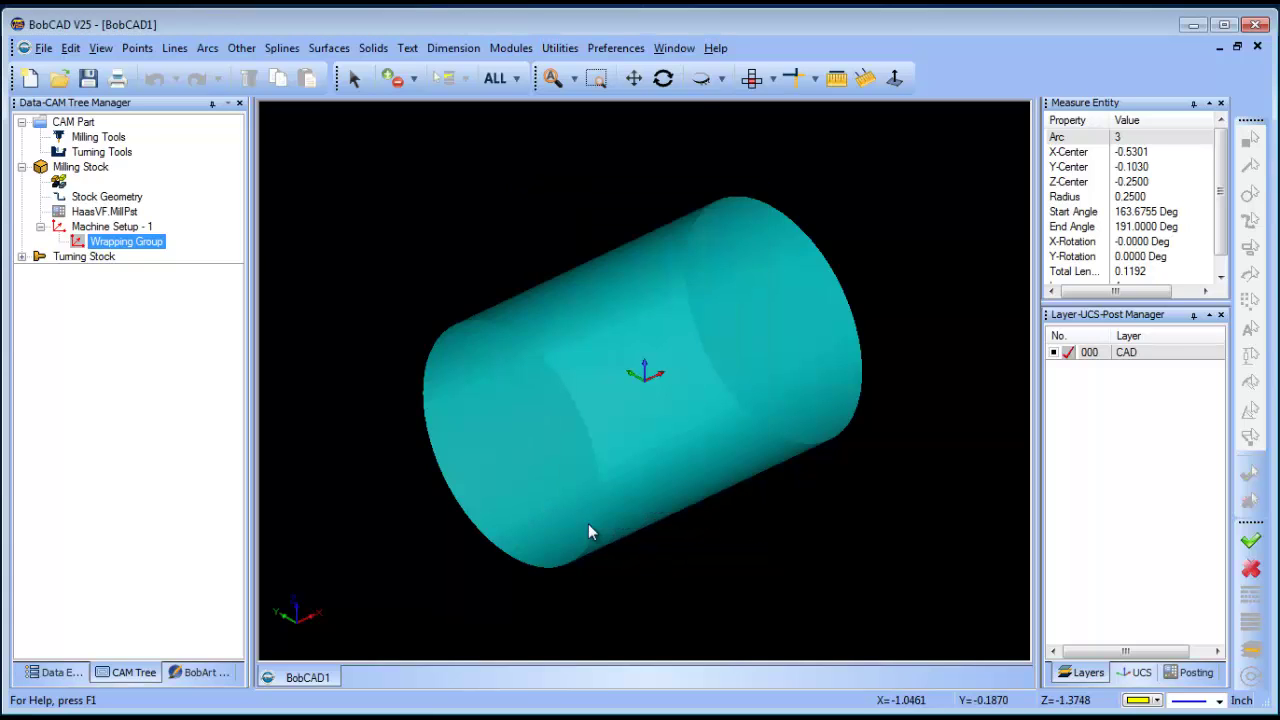
left_click(752, 78)
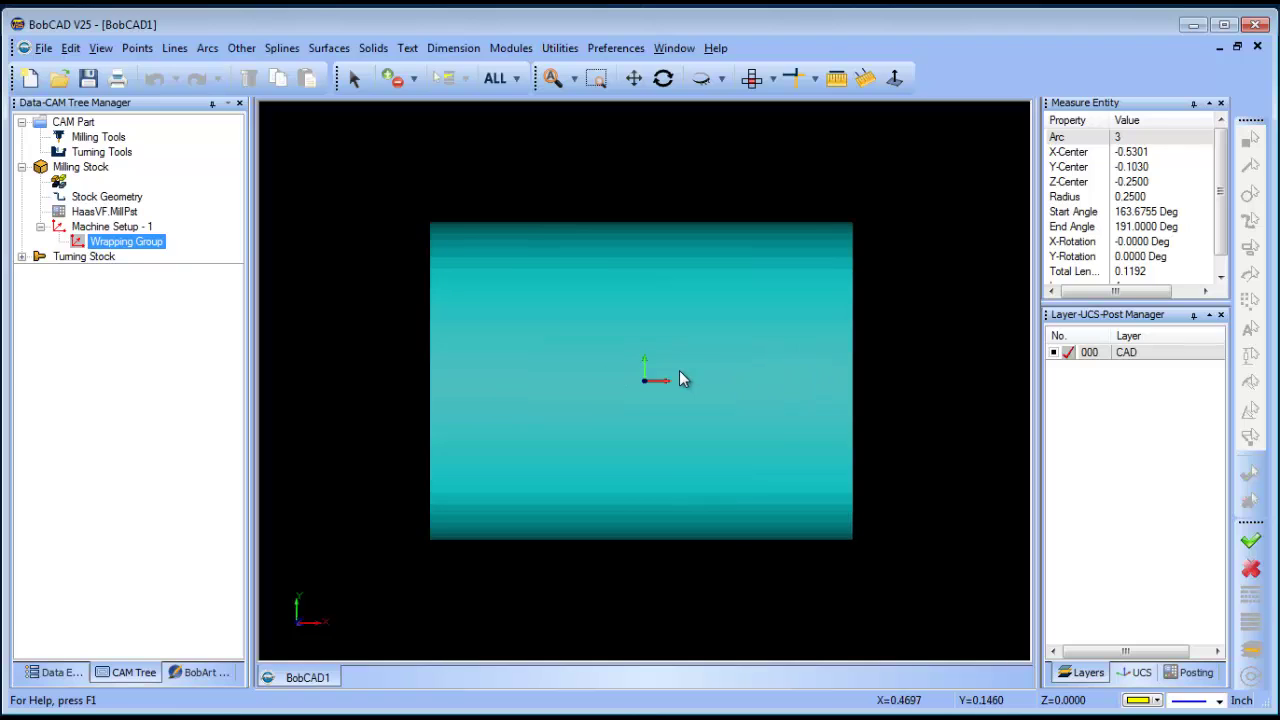
- Create text 'PN # Al 123' with height .25, spacing .05 in the BobCAD font
left_click(408, 48)
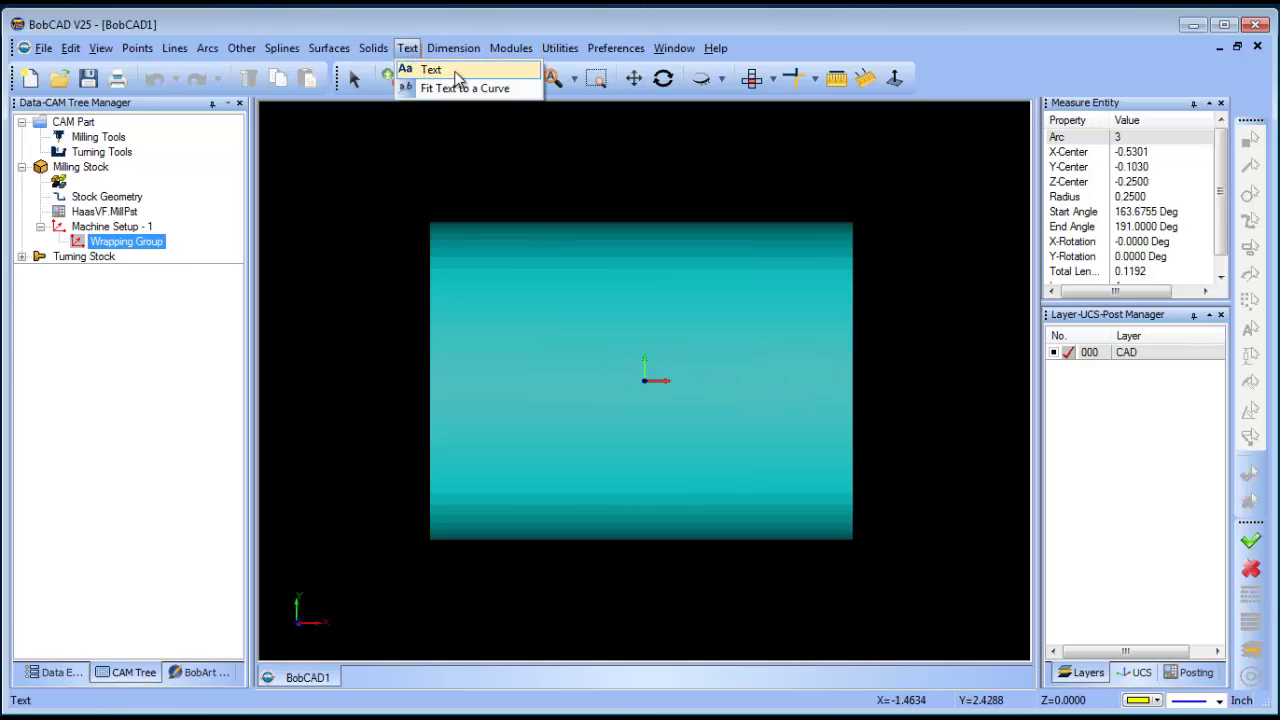
left_click(458, 72)
left_click(52, 234)
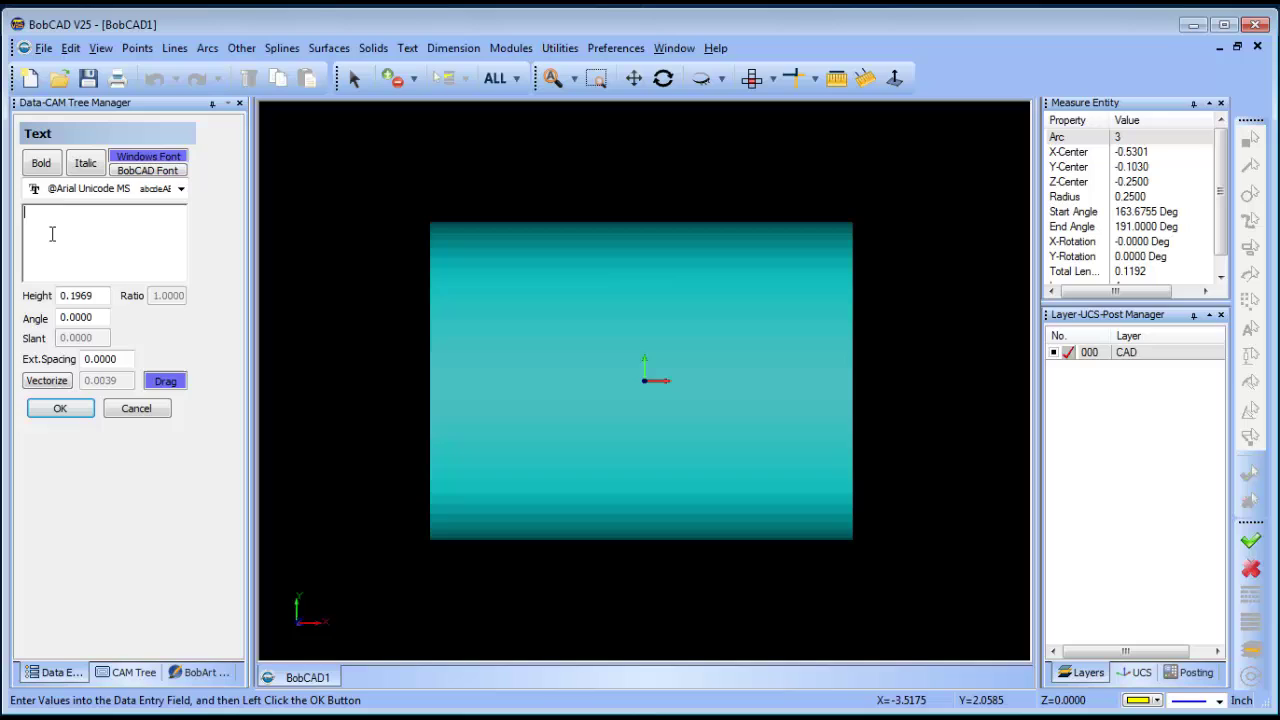
type("PN # Al 123")
key("Tab")
type(".25")
key("Tab")
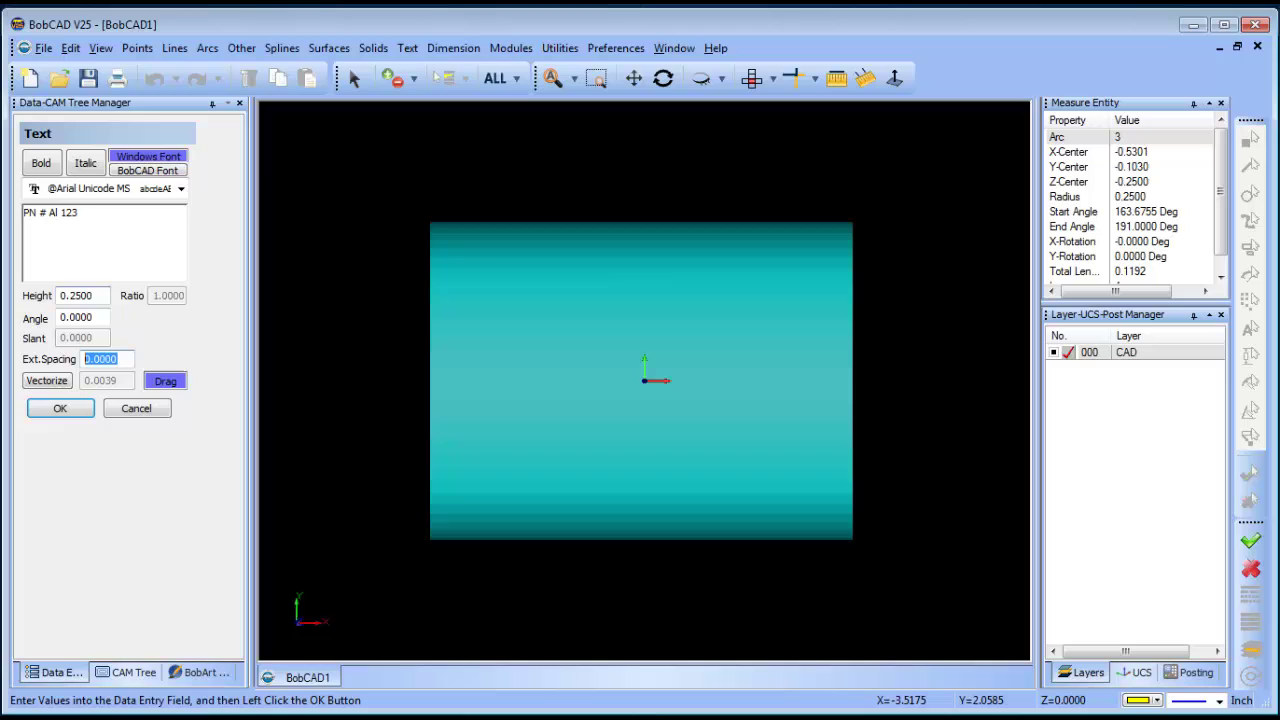
type(".05")
left_click(150, 170)
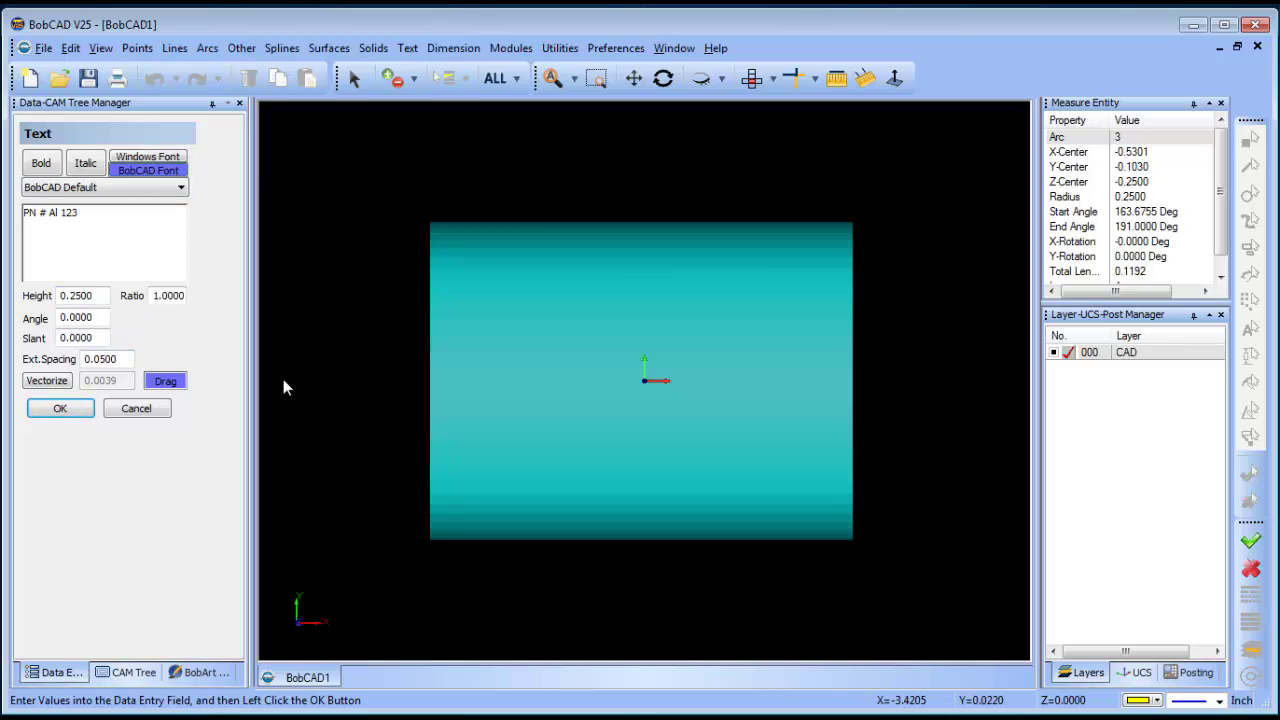
left_click(60, 408)
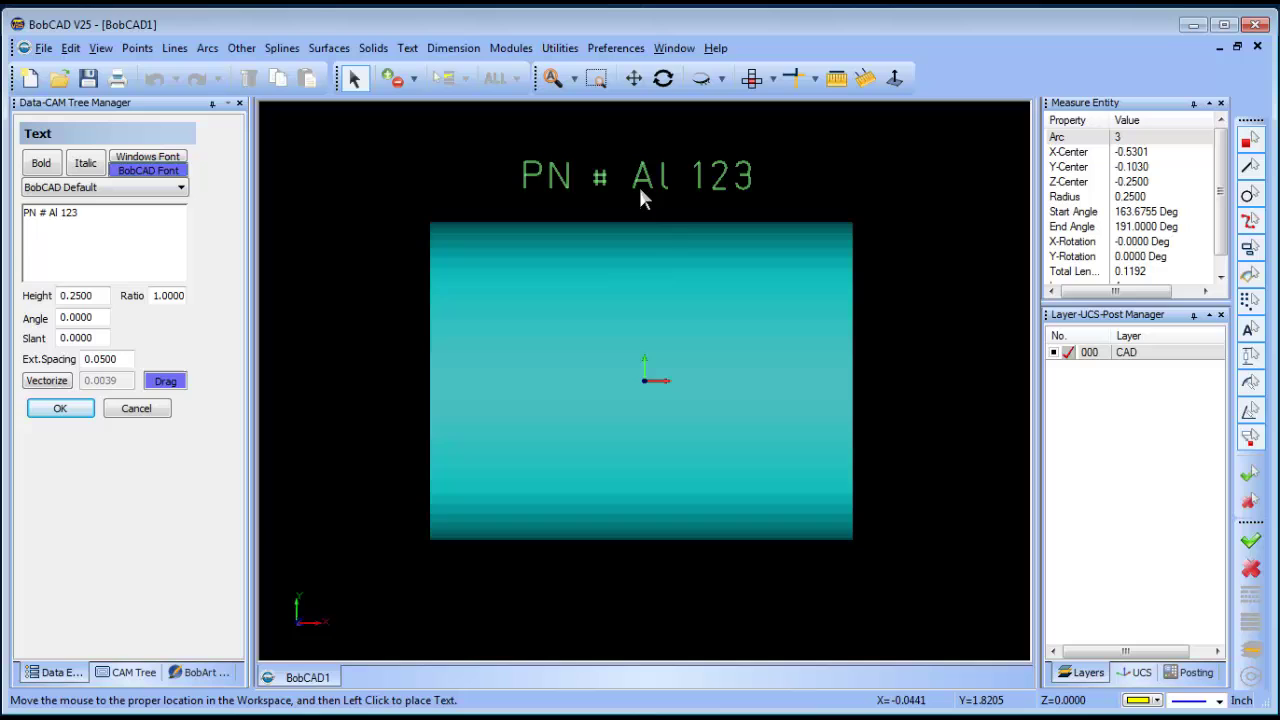
- Rotate the text to 90° and place it on the cylinder's face
left_click(639, 187)
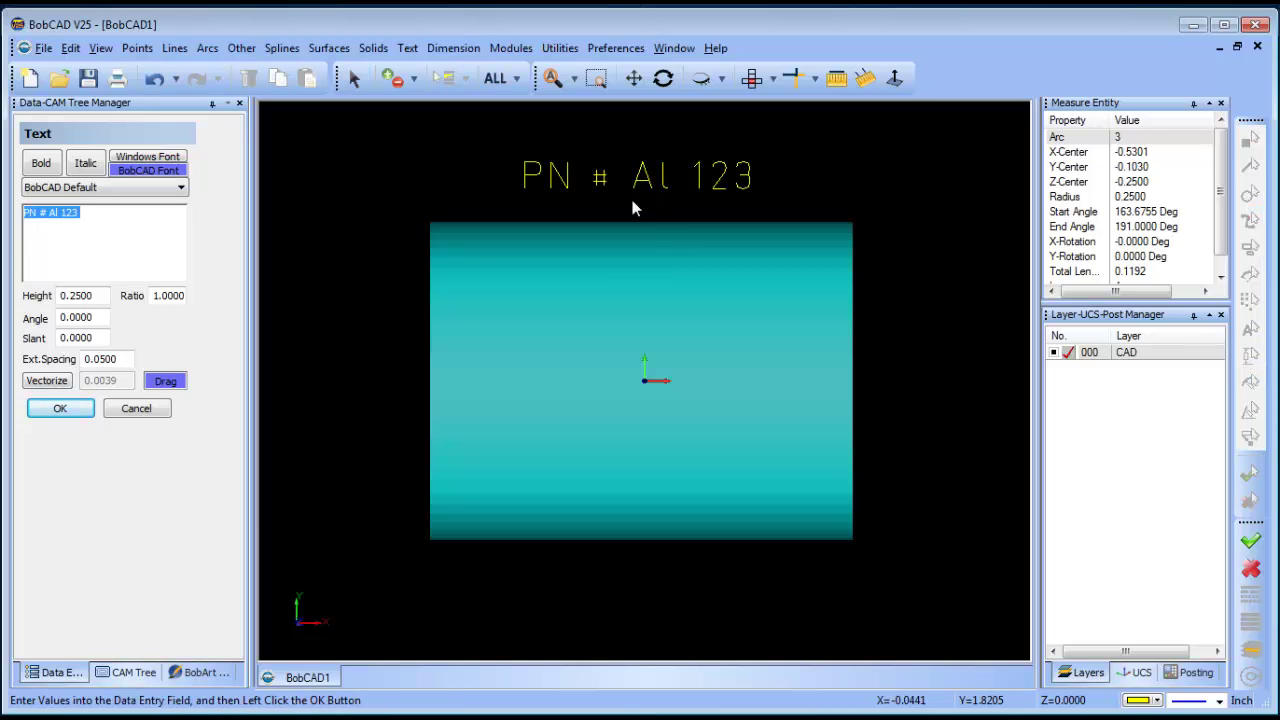
left_click(80, 318)
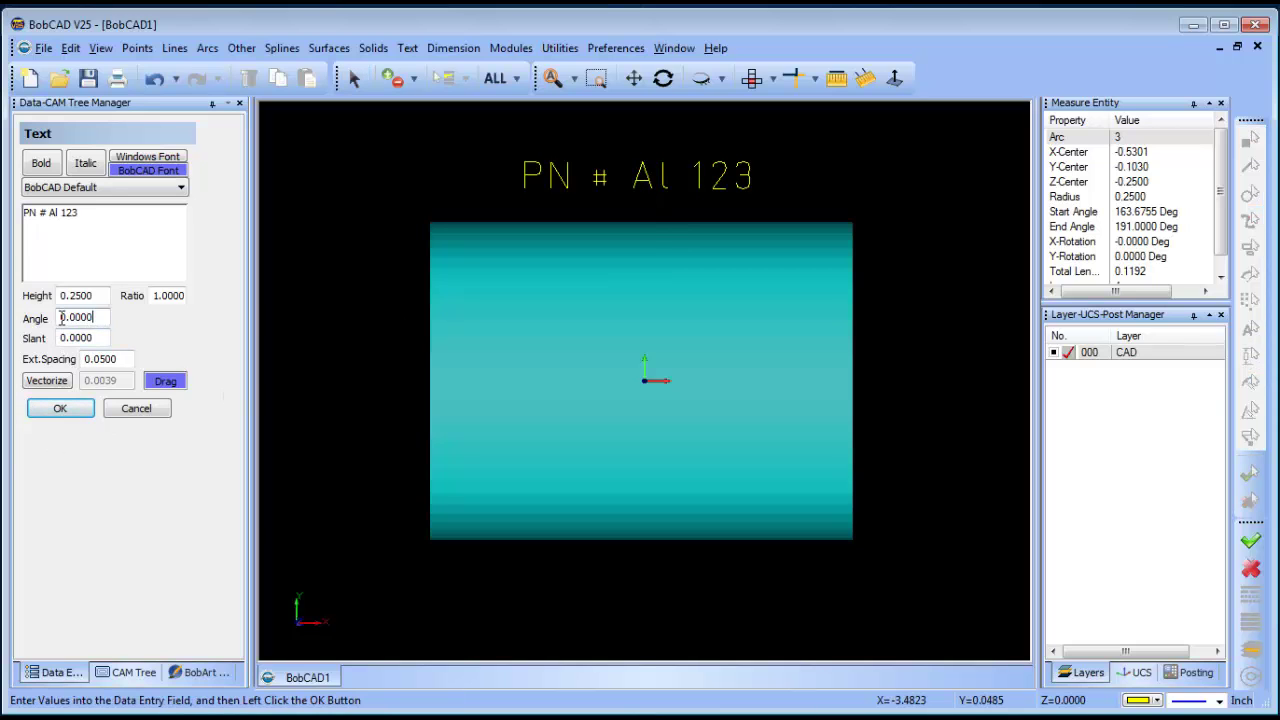
double_click(80, 318)
type("90")
left_click(62, 407)
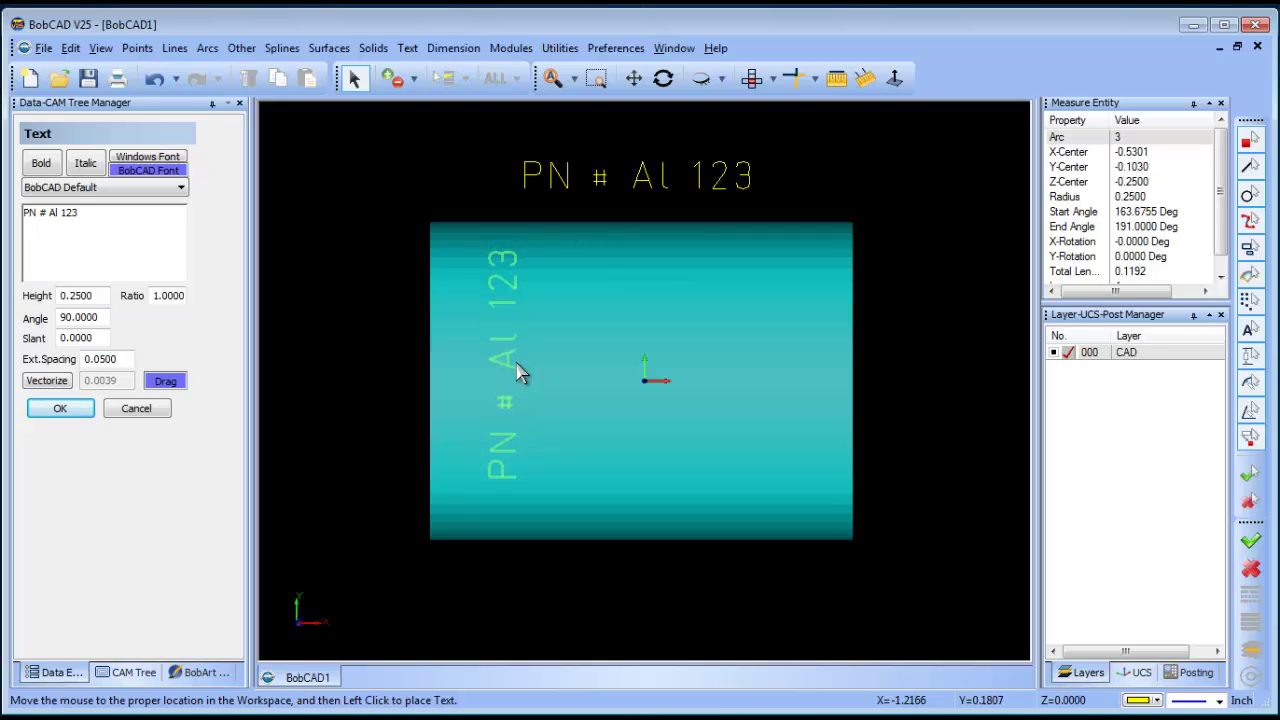
left_click(518, 372)
right_click(312, 283)
left_click(340, 308)
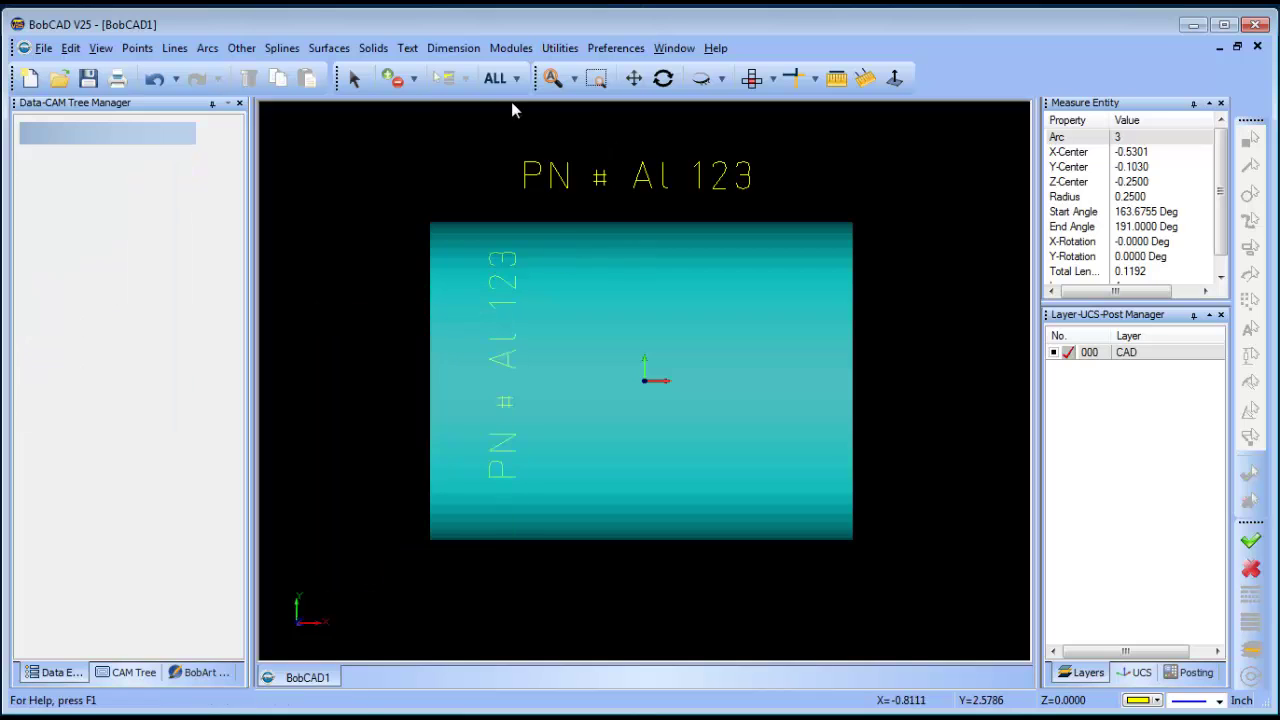
left_click(613, 190)
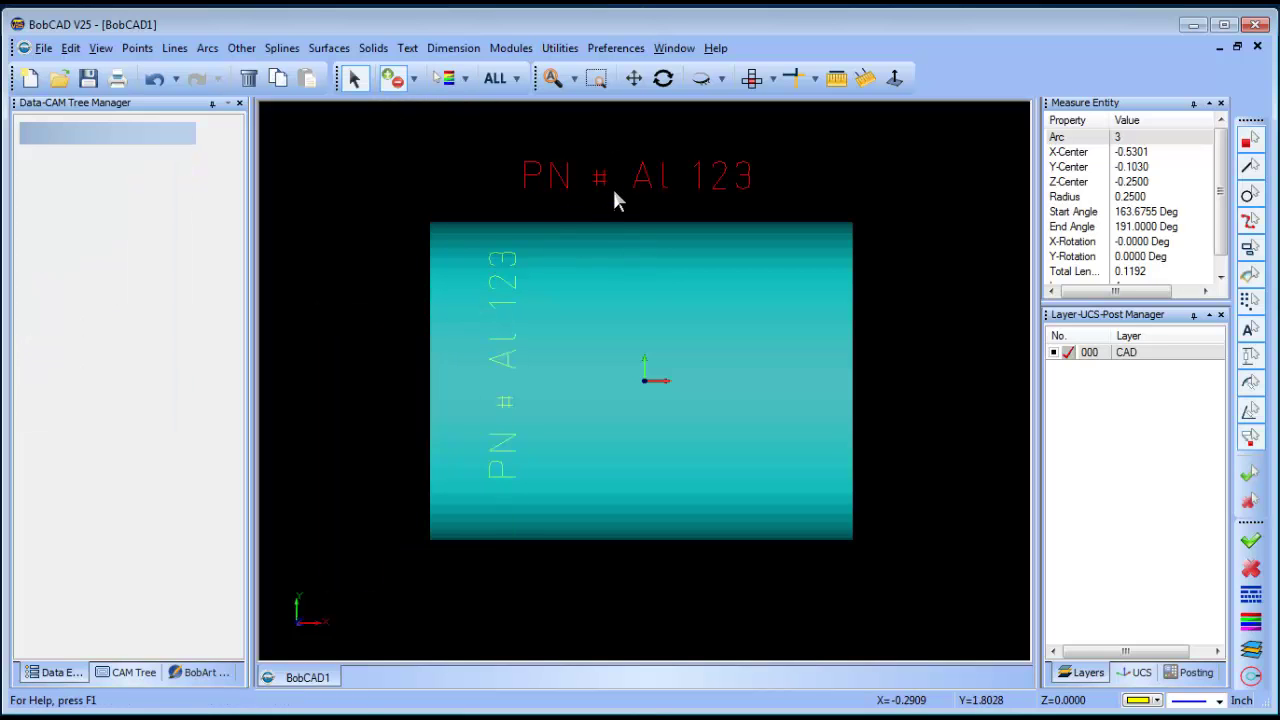
middle_click_drag(634, 474, 806, 309)
- Add a 2-axis engraving feature on the Wrapping Group using the text as geometry
left_click(126, 672)
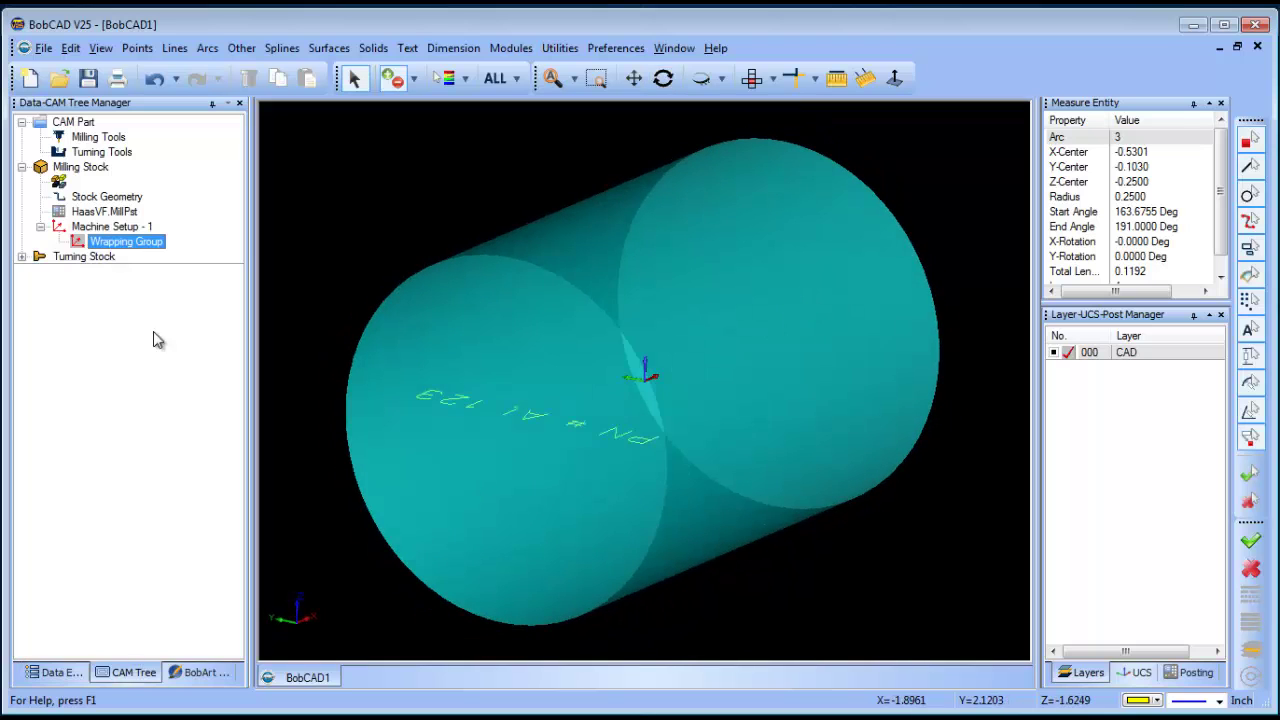
right_click(137, 251)
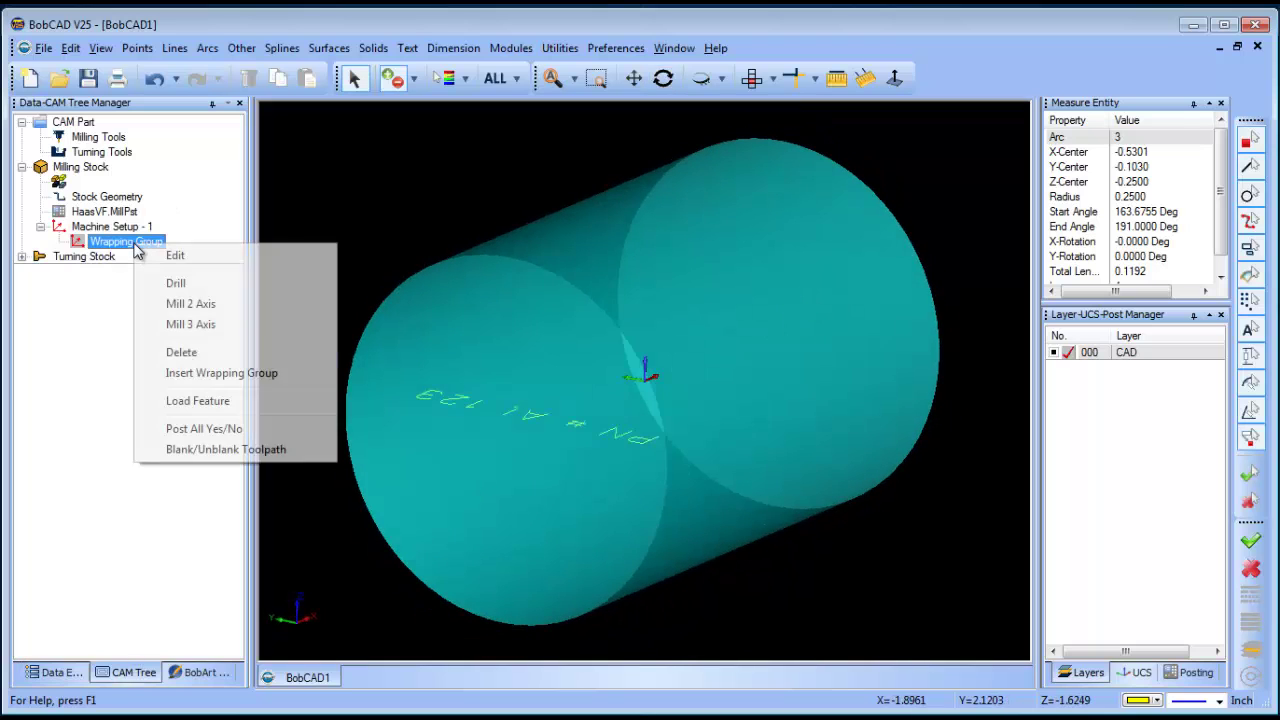
left_click(252, 310)
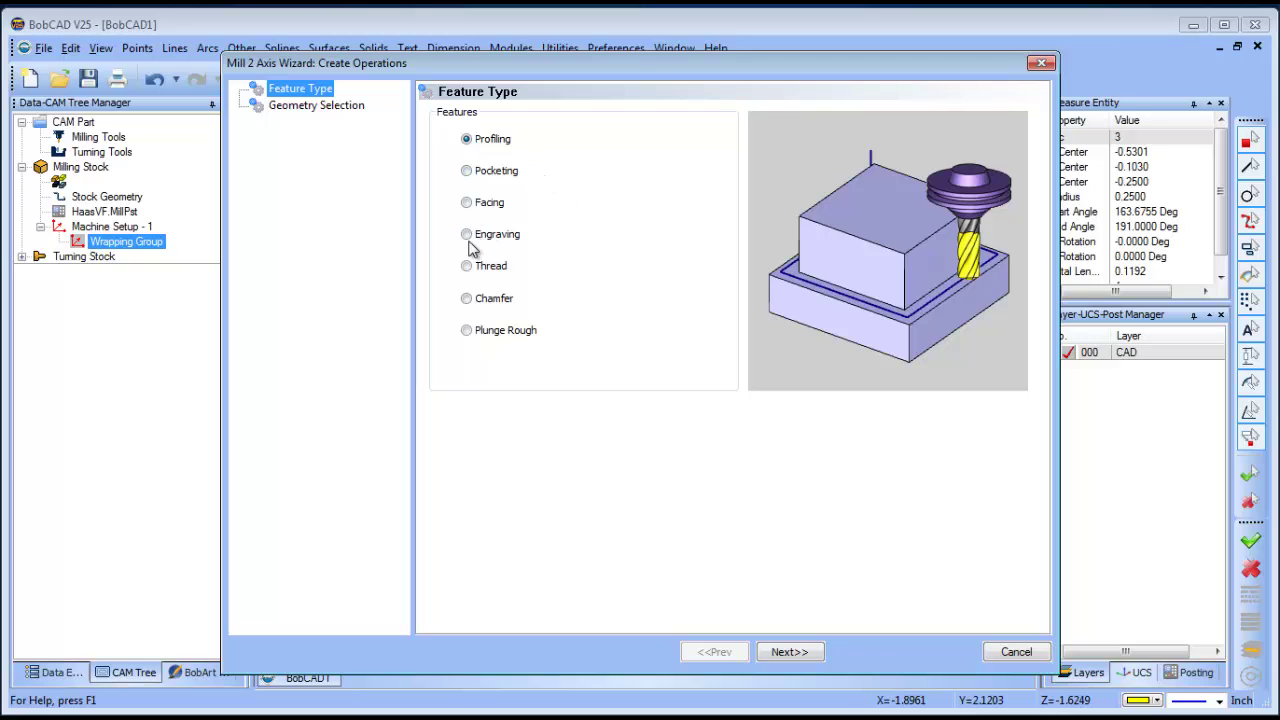
left_click(468, 235)
left_click(789, 651)
left_click(586, 175)
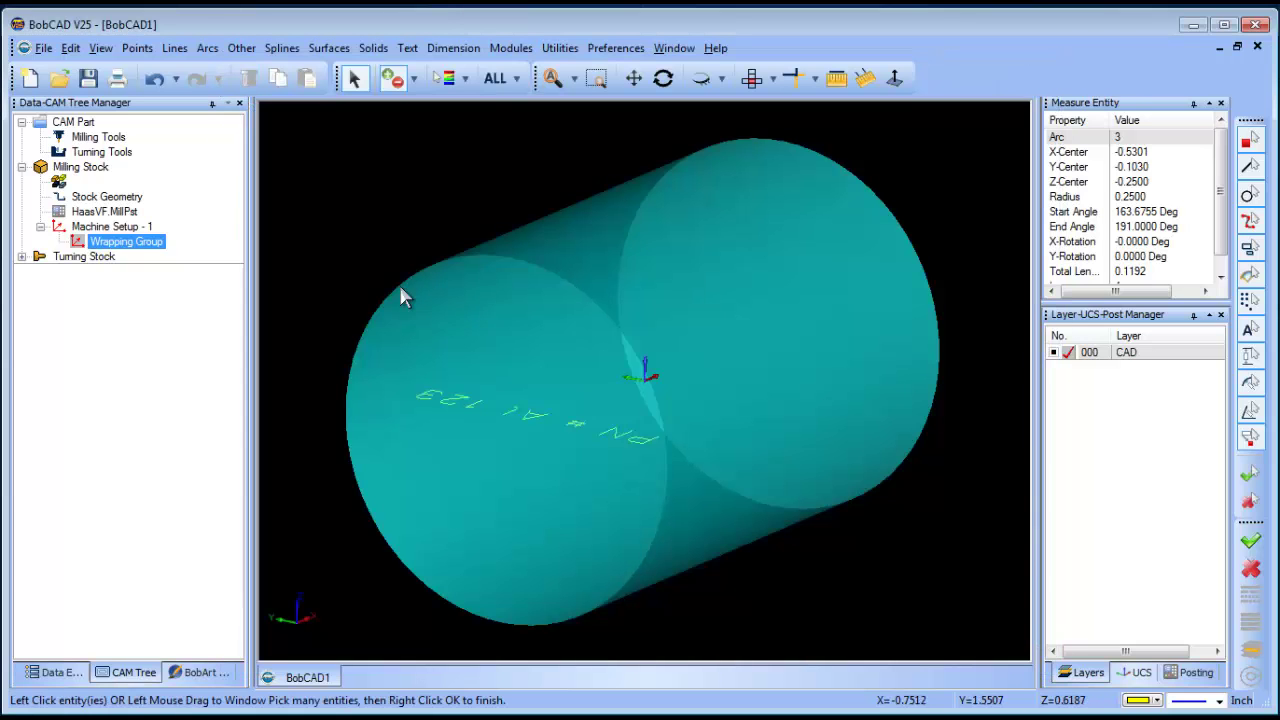
left_click_drag(380, 327, 763, 552)
right_click(762, 549)
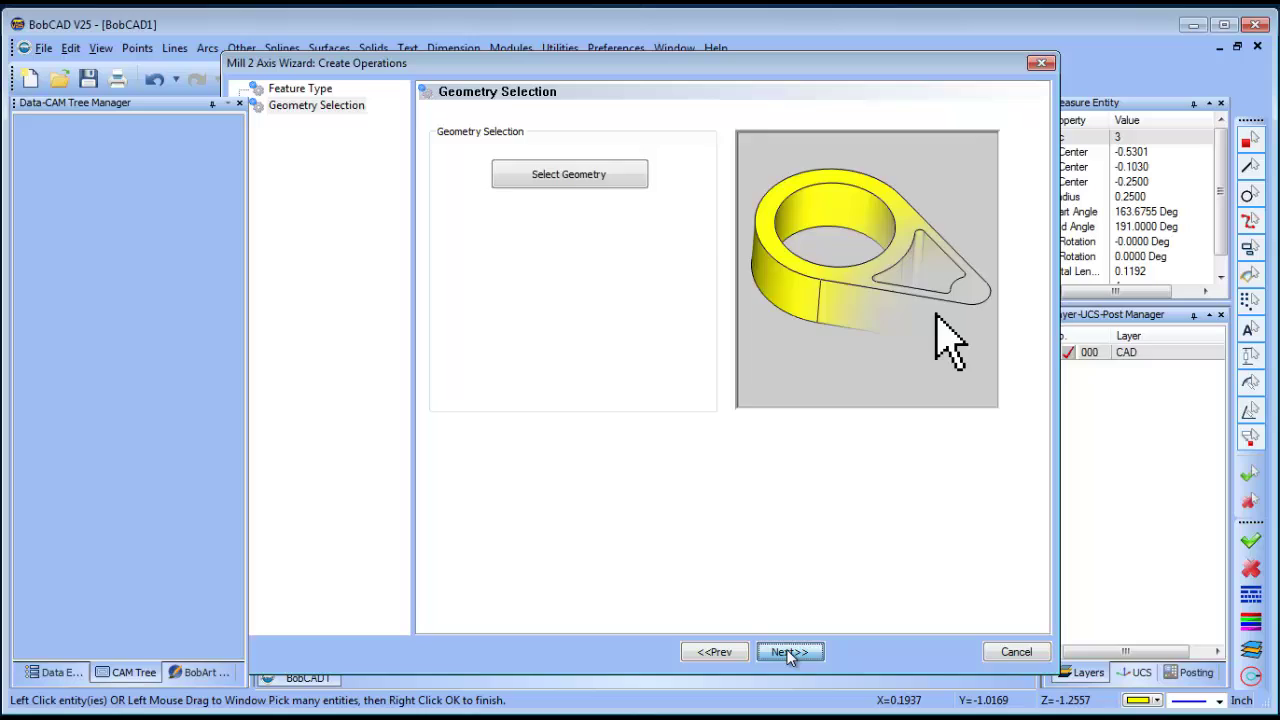
left_click(789, 652)
- Set a .03 tool, feeds 30 and 15, depth .015, and compute the toolpath
left_click(320, 140)
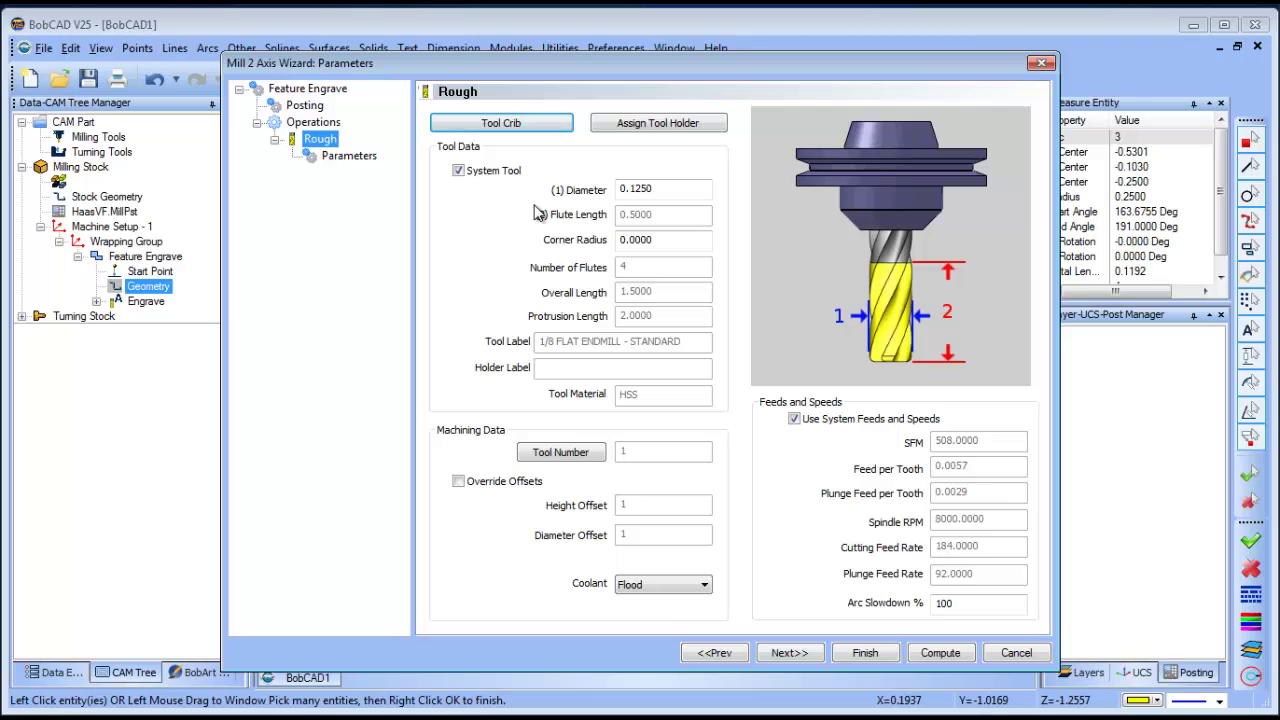
double_click(640, 188)
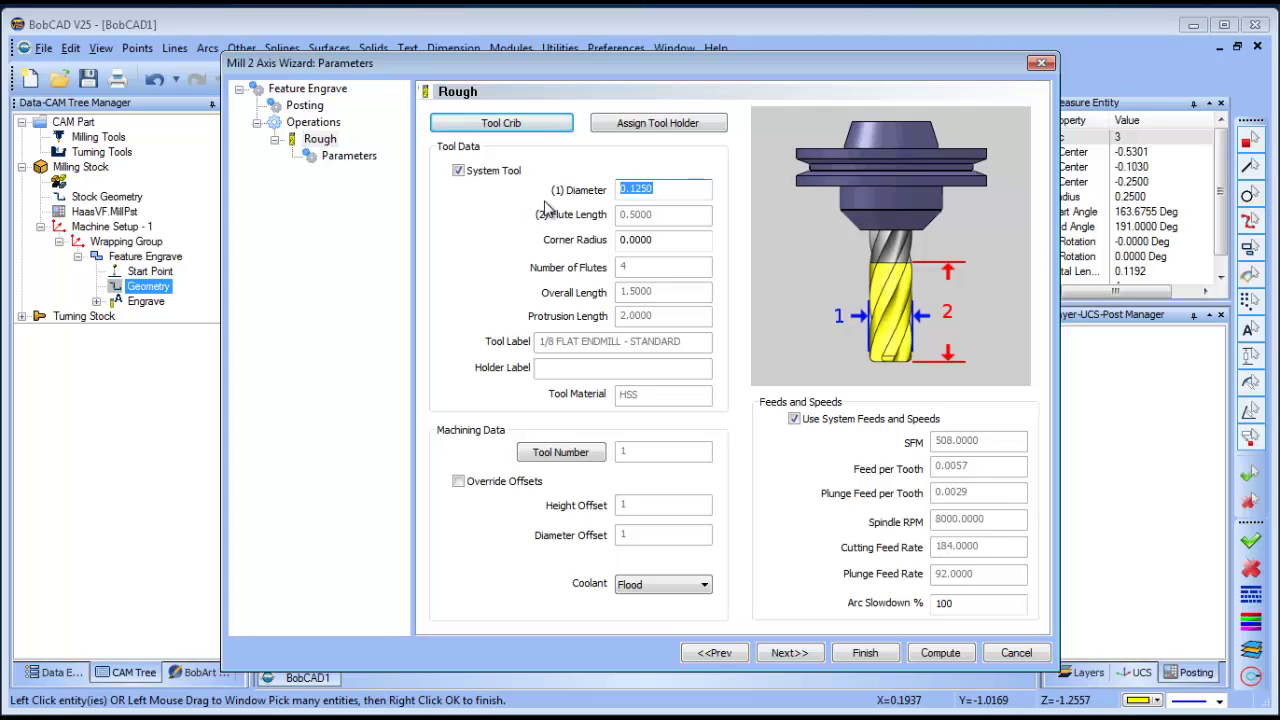
type(".03")
left_click(794, 418)
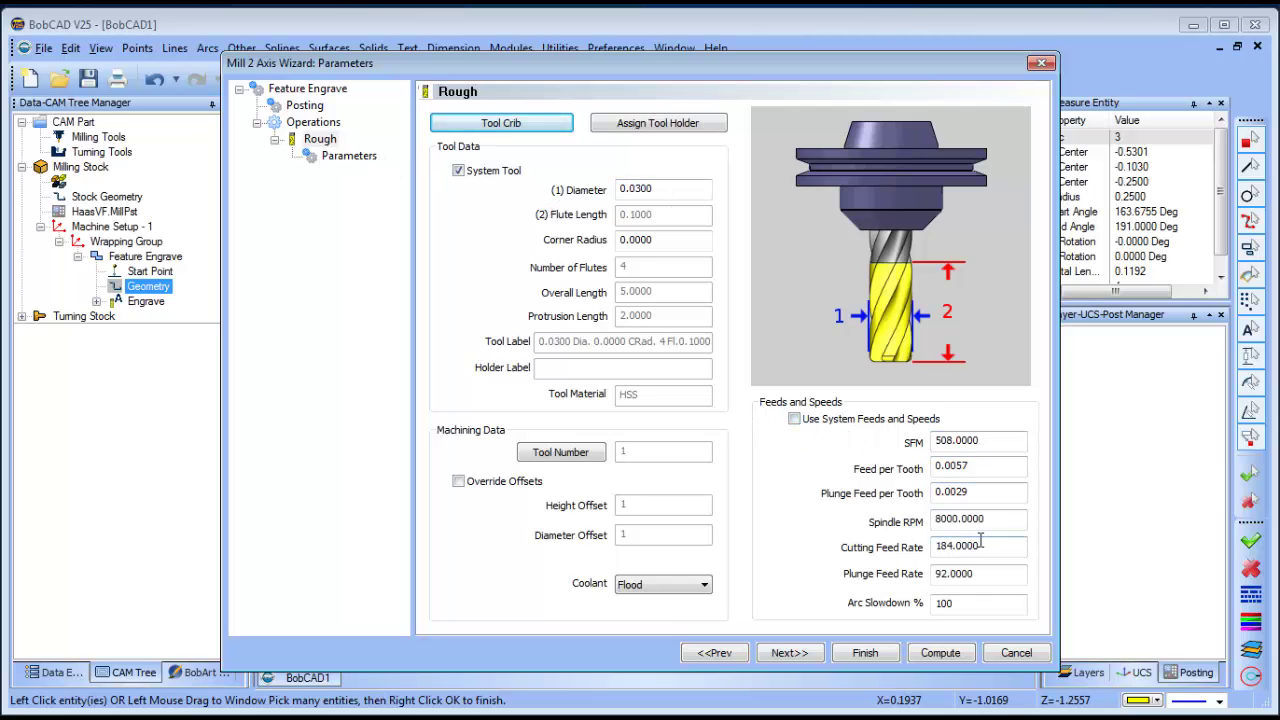
double_click(980, 543)
type("30")
left_click(1003, 574)
double_click(1005, 574)
type("15")
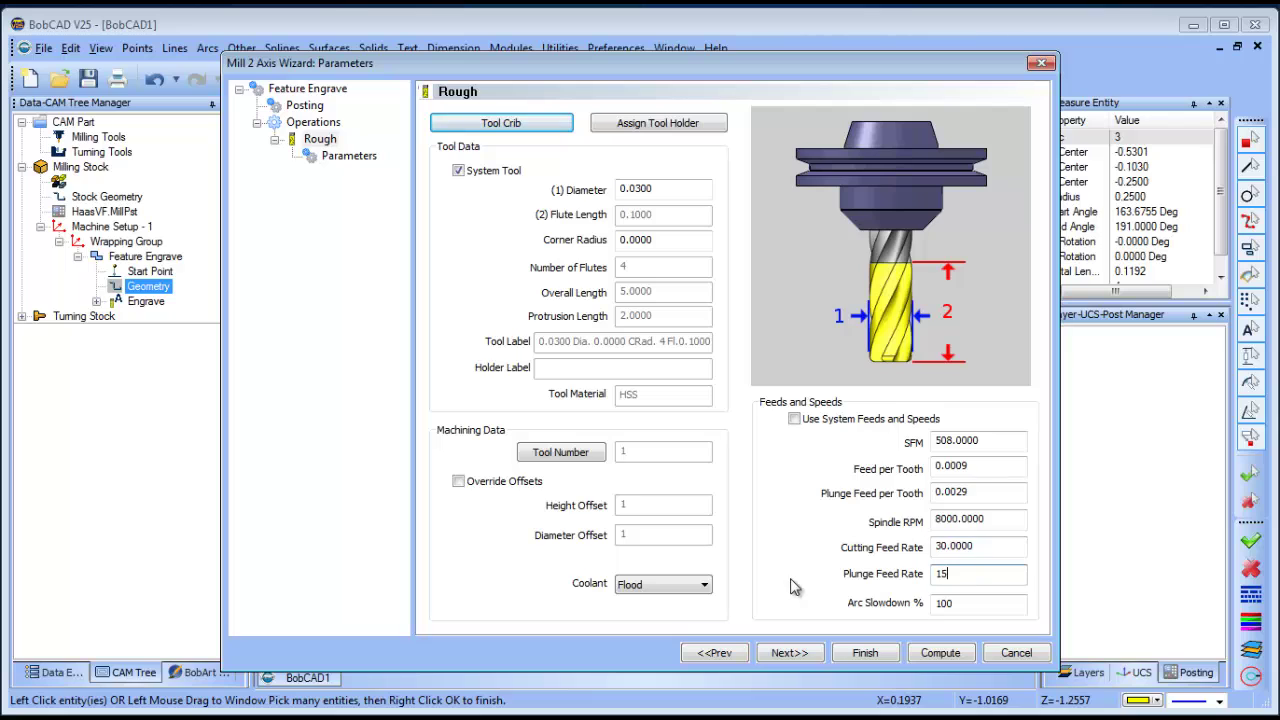
left_click(349, 156)
type(".015")
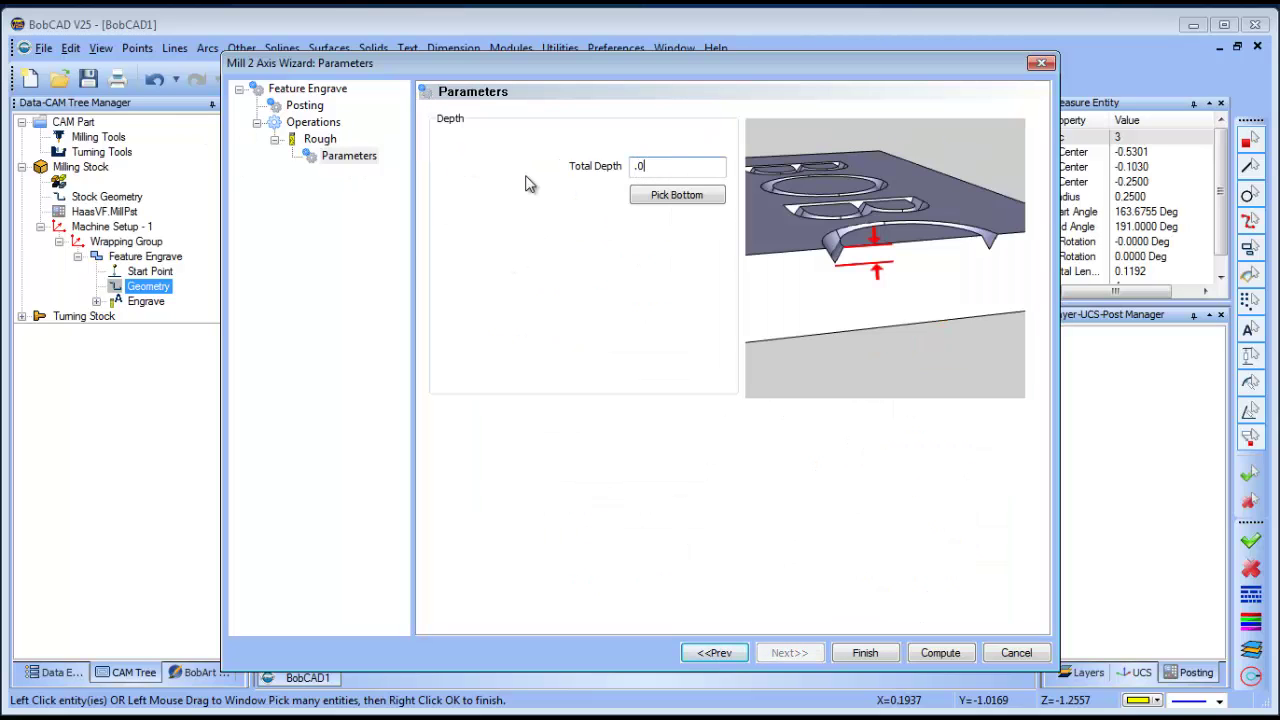
left_click(944, 656)
- Post the engraving toolpath to G-code with the Haas VF post
middle_click_drag(777, 528, 749, 463)
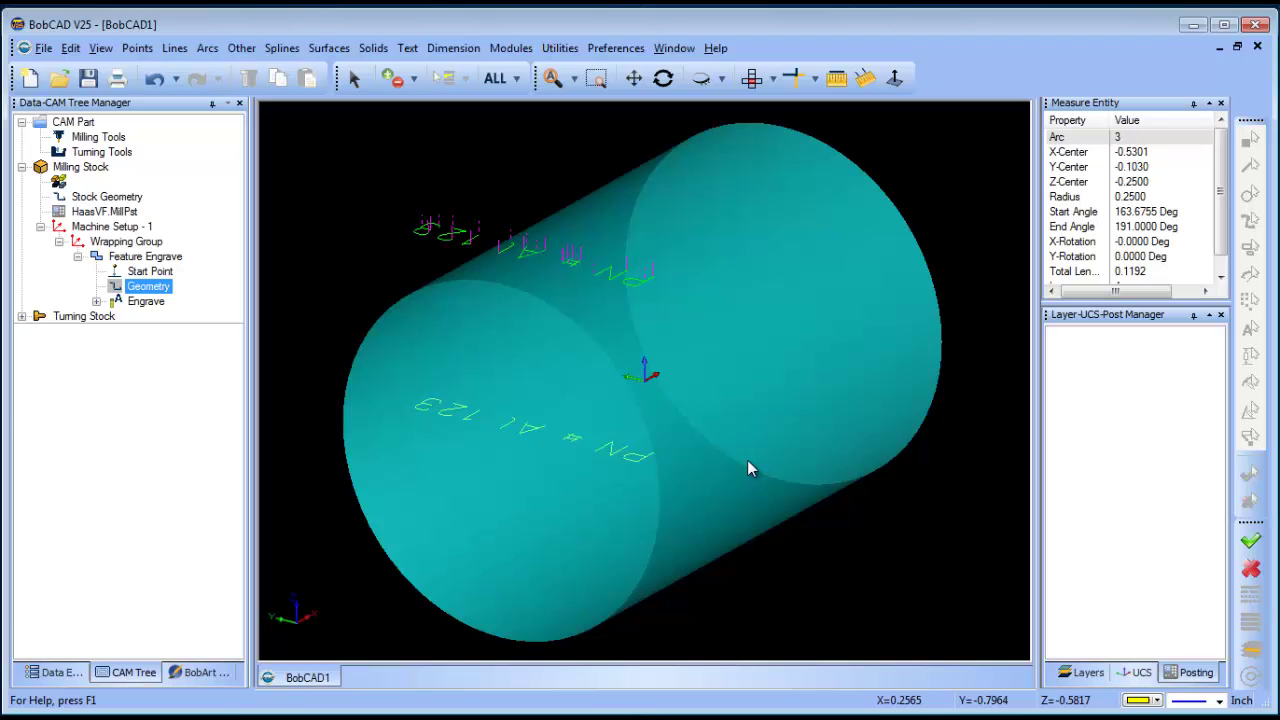
left_click(104, 211)
left_click(98, 136)
right_click(98, 136)
left_click(140, 168)
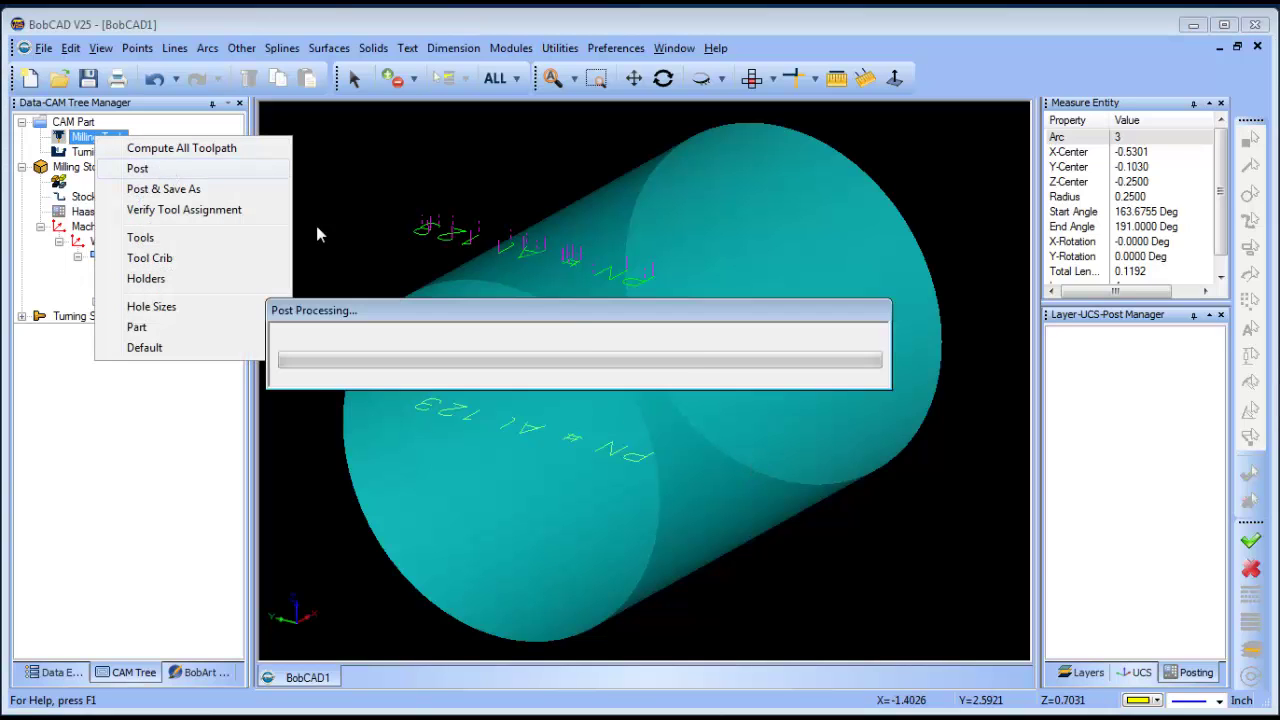
- Scroll through the posted G-code down to the N97 M30 program end
scroll(1152, 490, "down", 3)
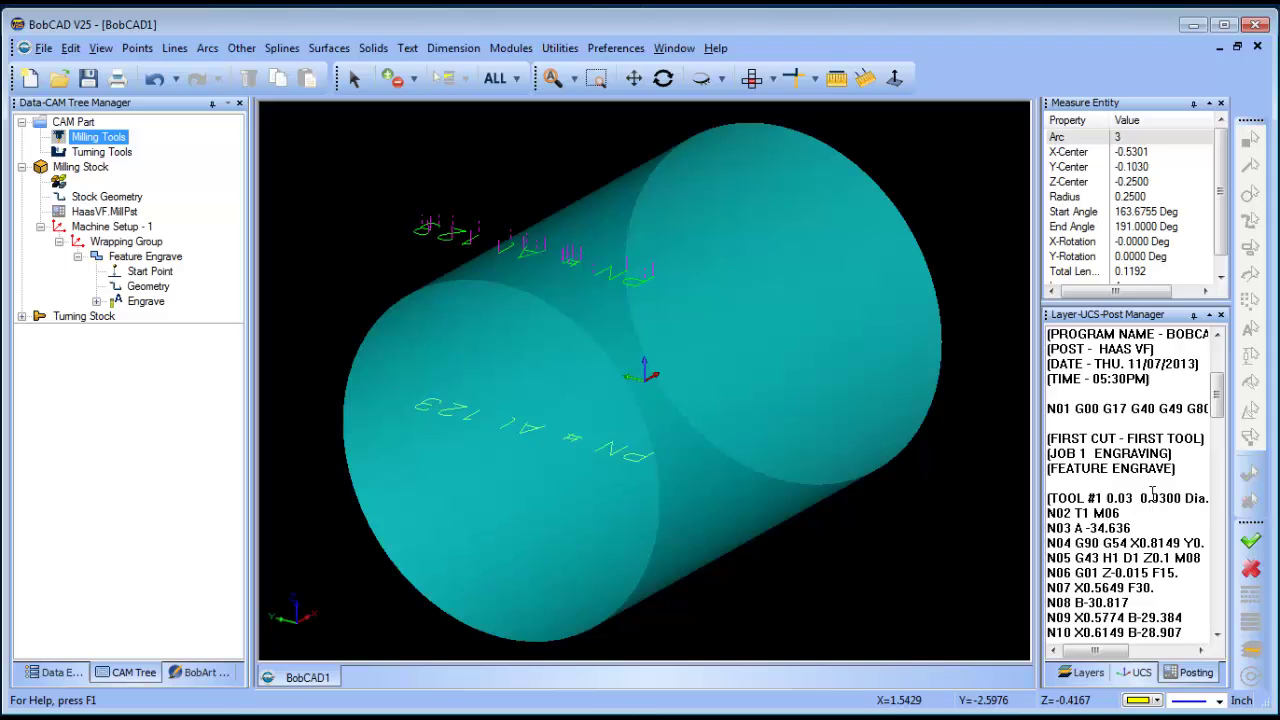
scroll(1152, 493, "down", 1)
left_click_drag(1088, 513, 1148, 617)
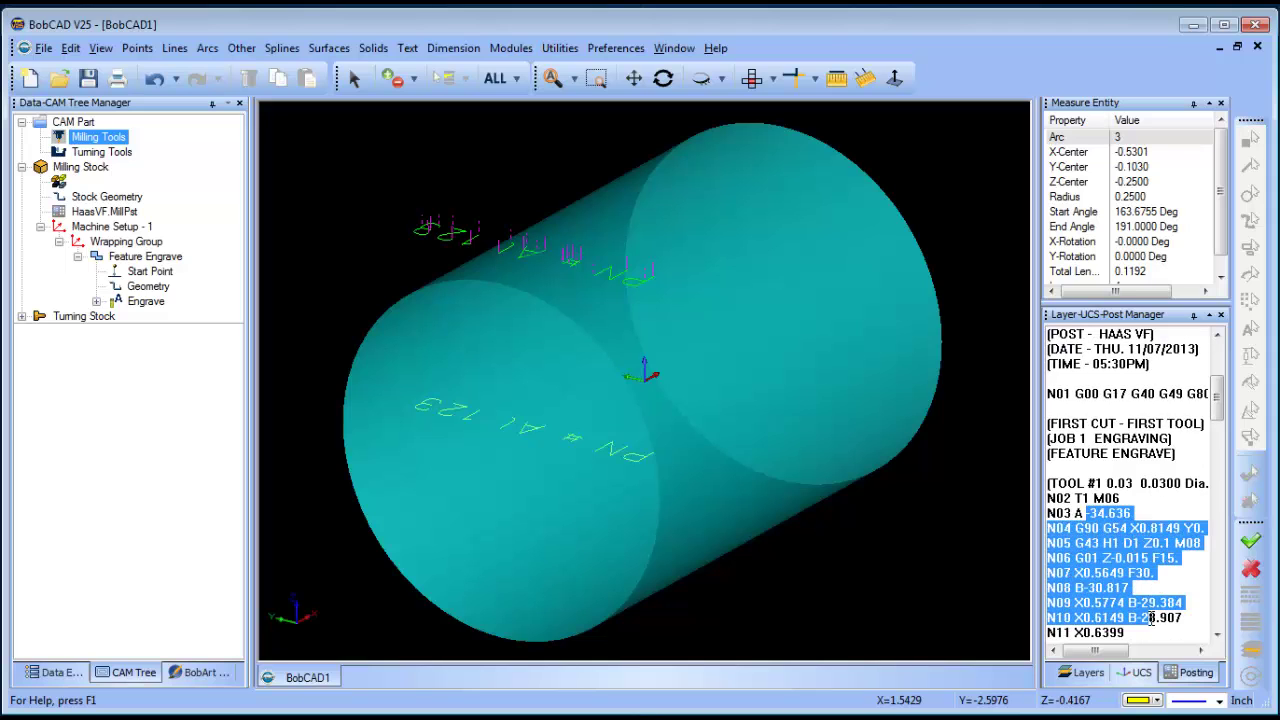
scroll(1152, 623, "down", 2)
scroll(1152, 623, "down", 2)
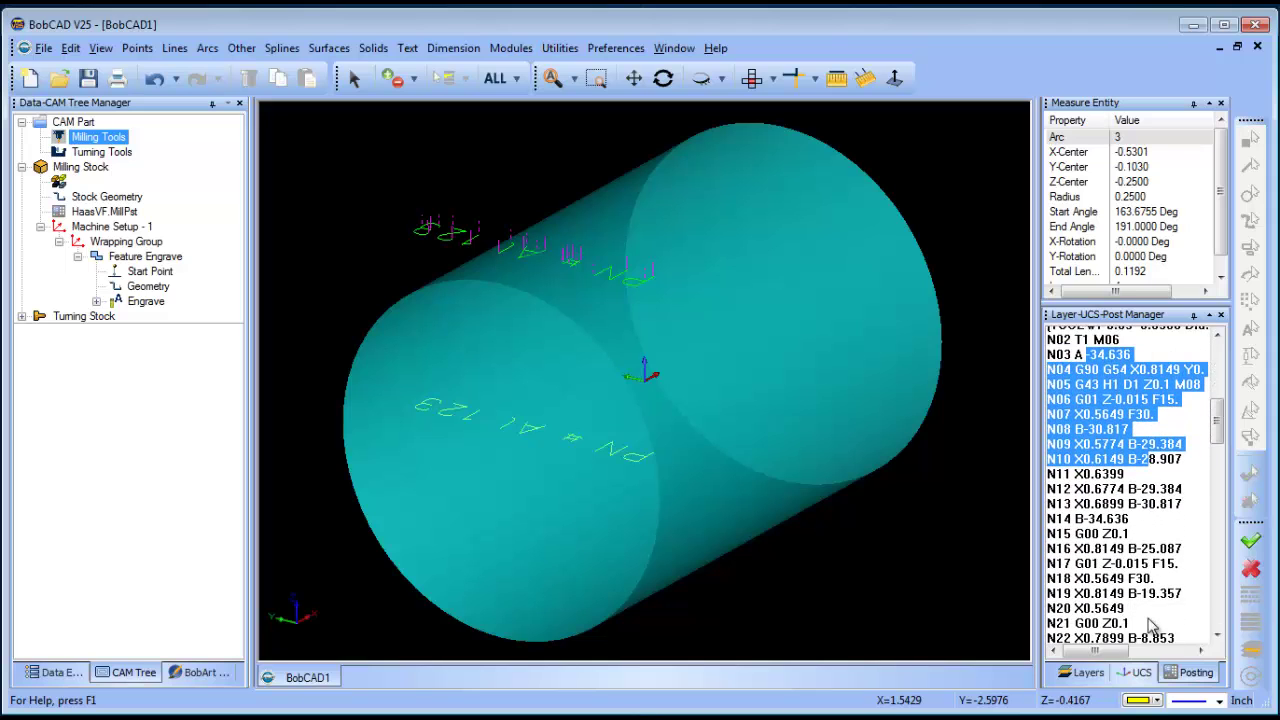
left_click_drag(1147, 438, 1150, 572)
scroll(1147, 560, "down", 1)
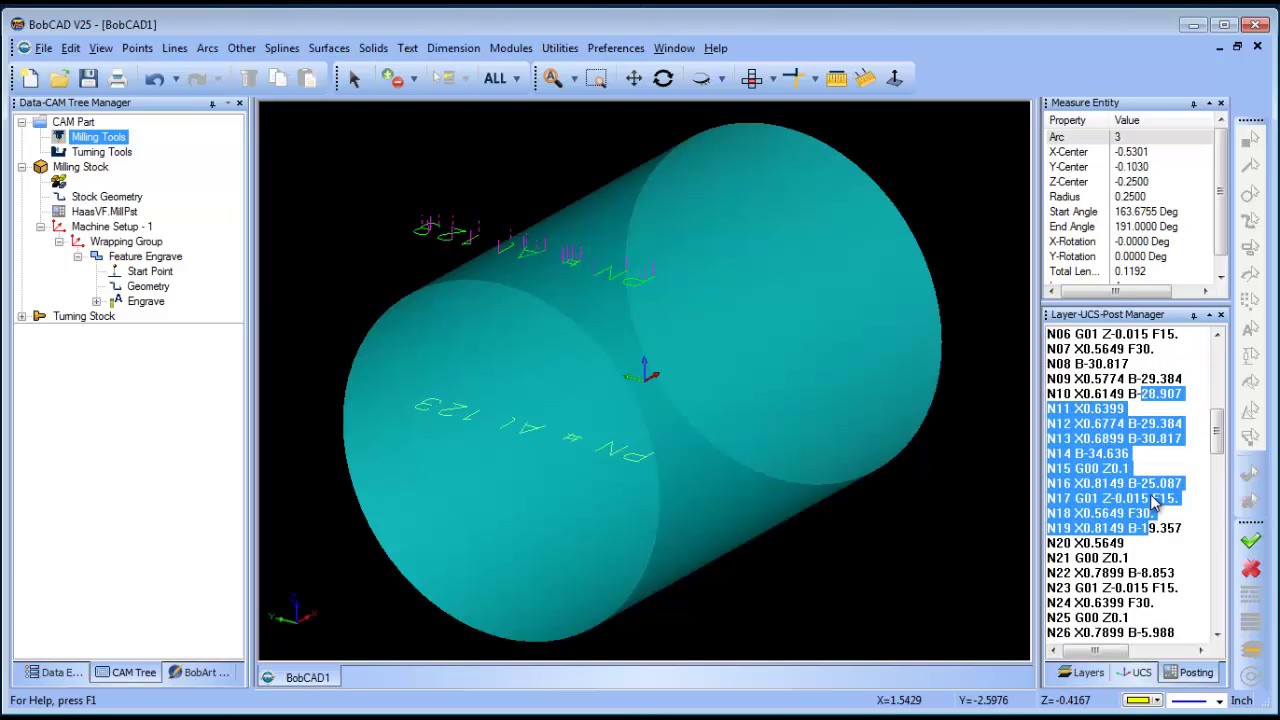
scroll(1160, 500, "down", 4)
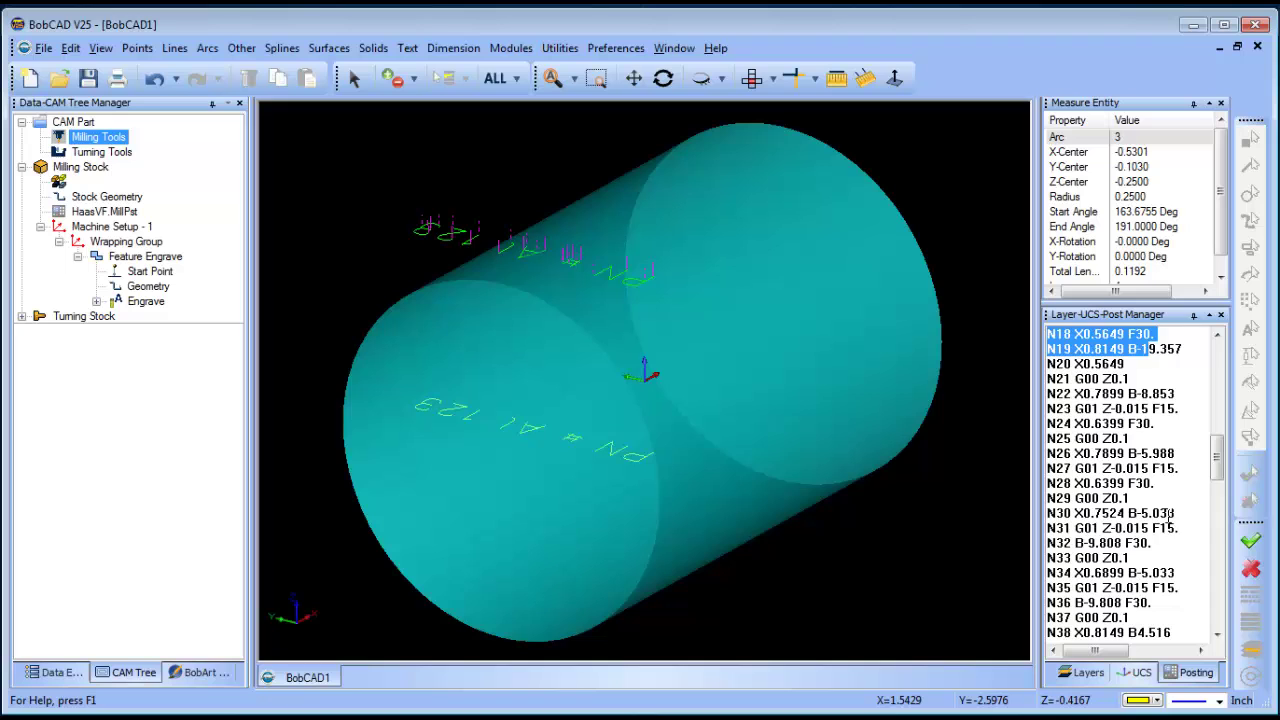
scroll(1170, 514, "down", 9)
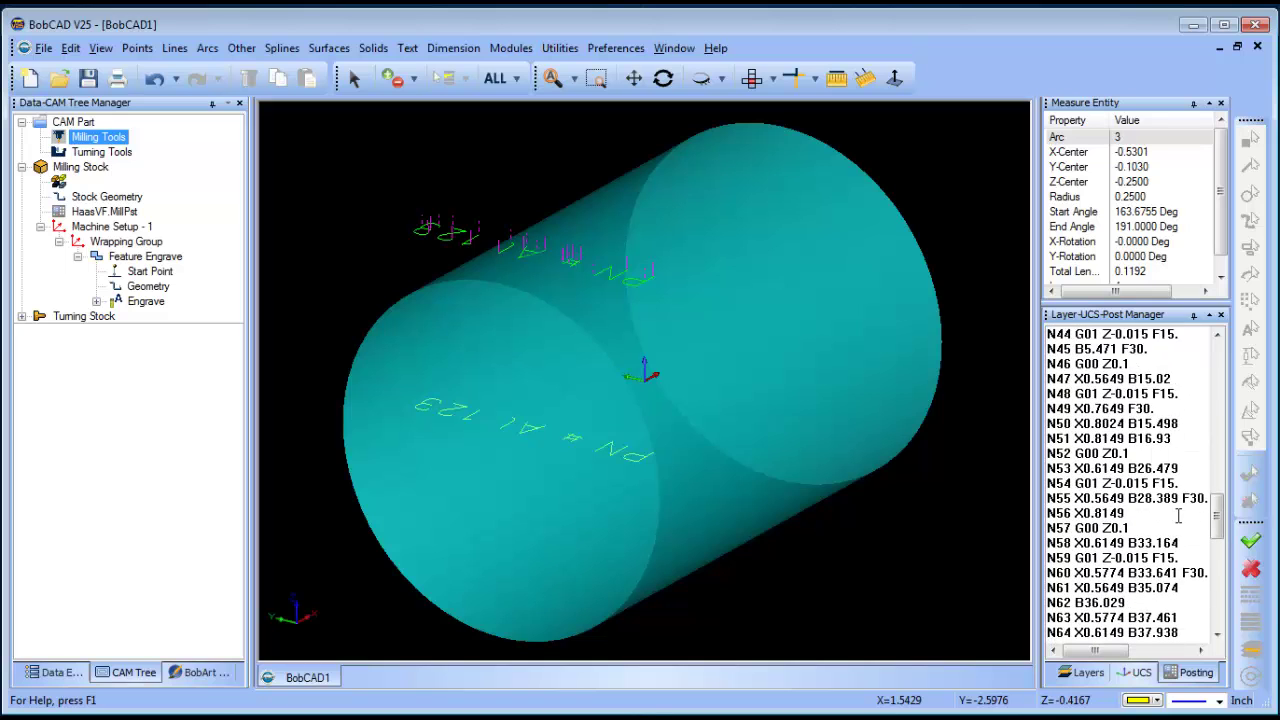
scroll(1178, 514, "down", 13)
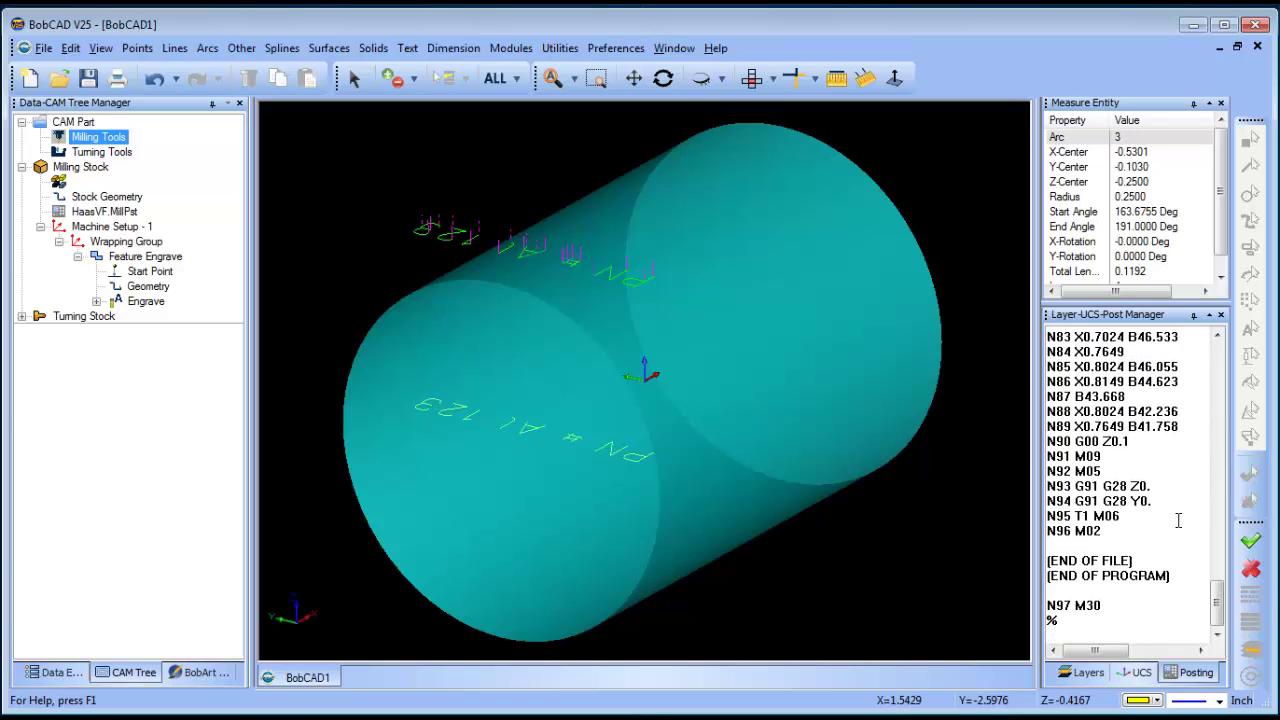
scroll(1178, 520, "up", 20)
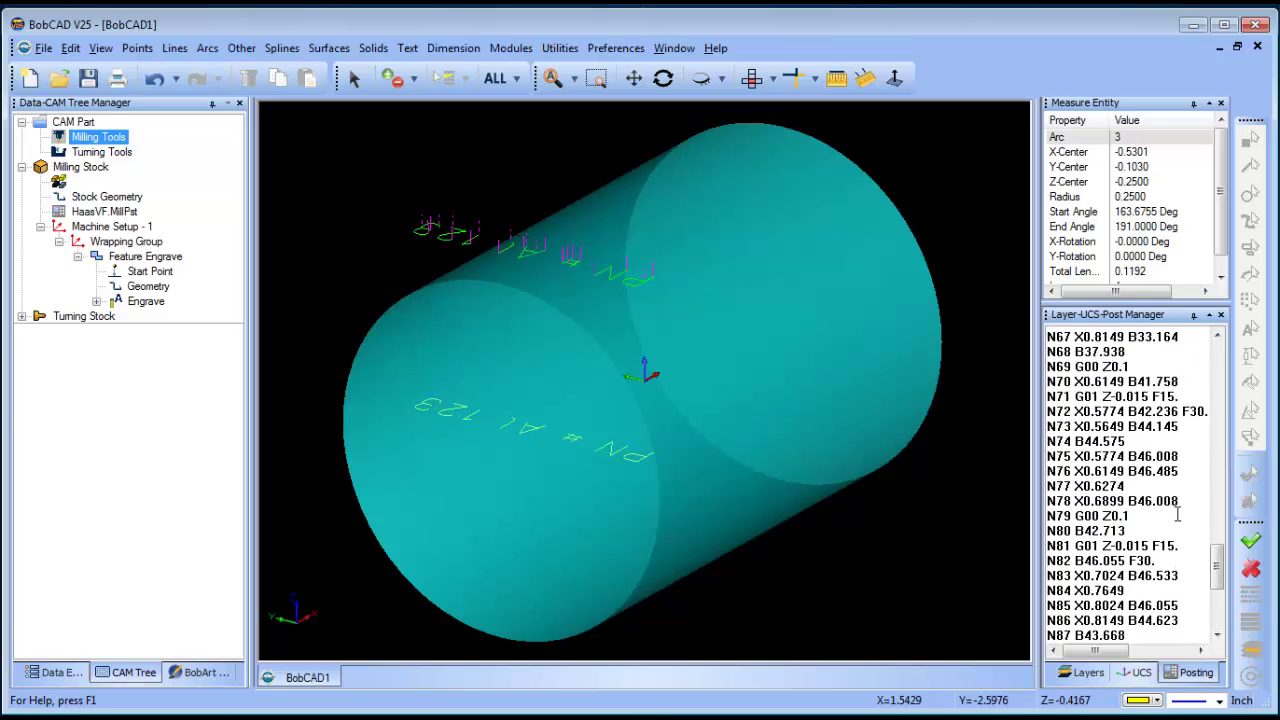
- Launch Mill Simulation and focus the view on the stock cylinder
left_click(510, 48)
left_click(545, 130)
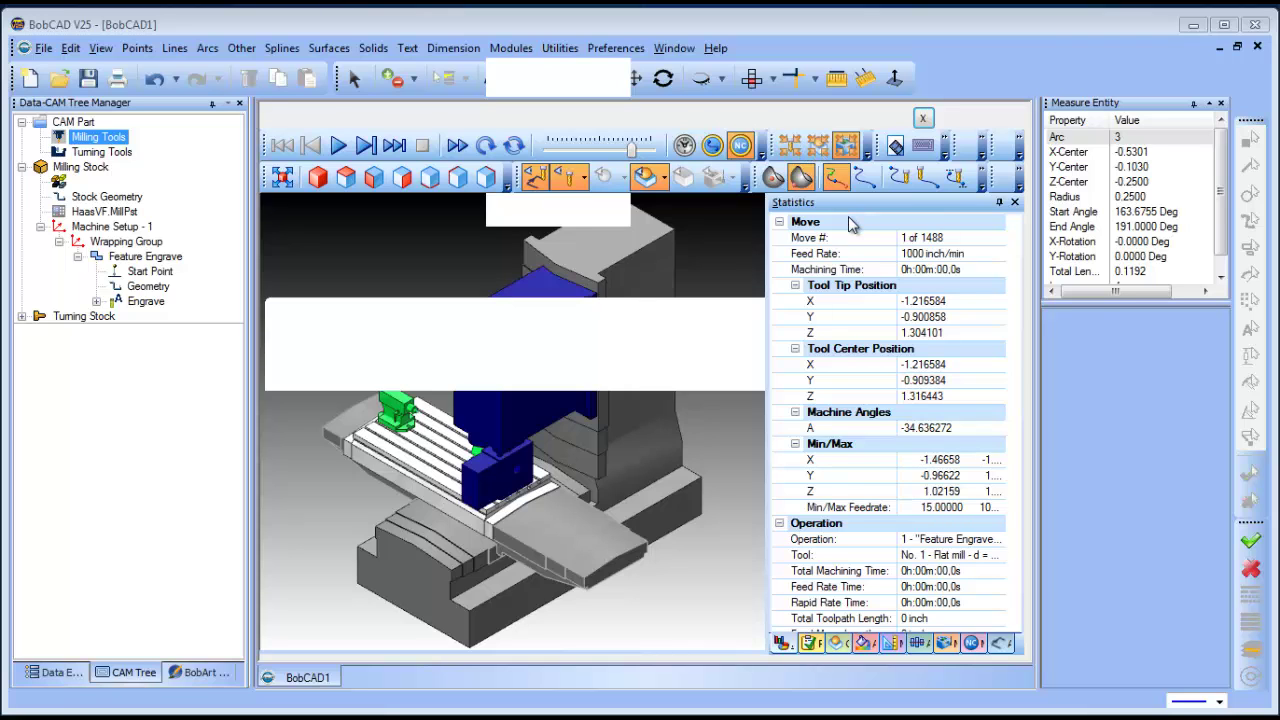
left_click(818, 146)
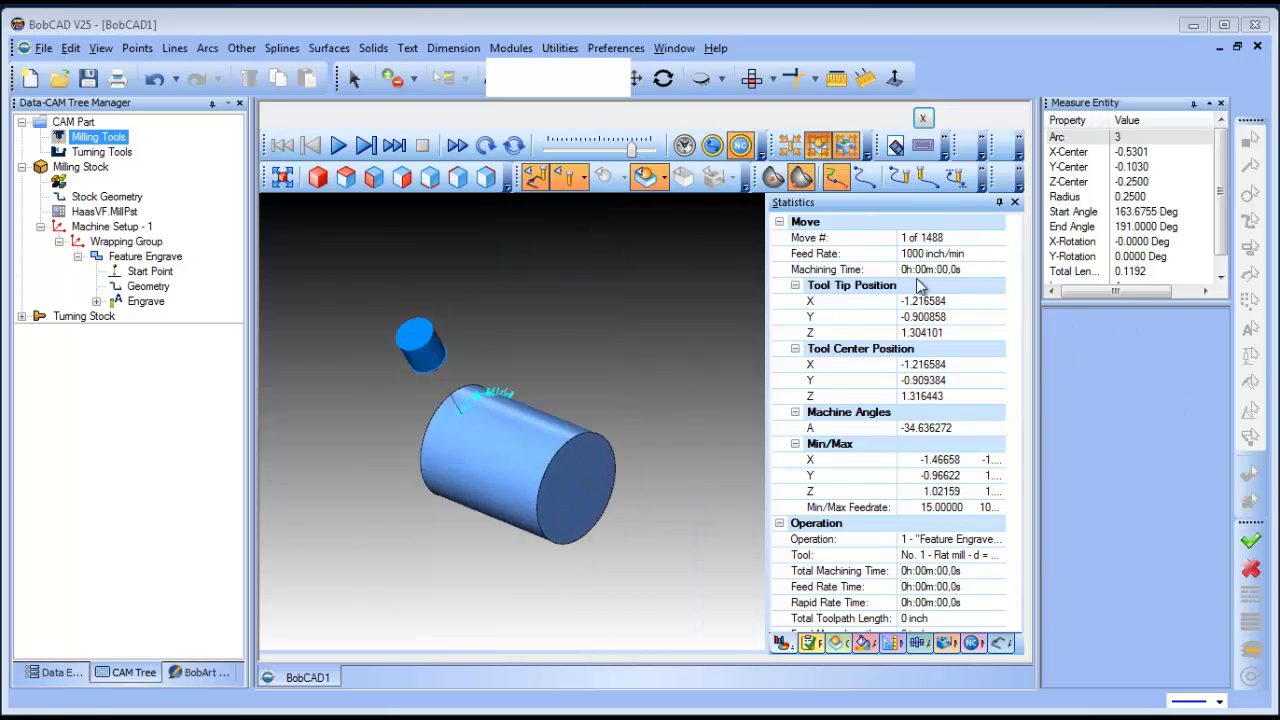
middle_click_drag(526, 458, 514, 534)
scroll(589, 557, "up", 3)
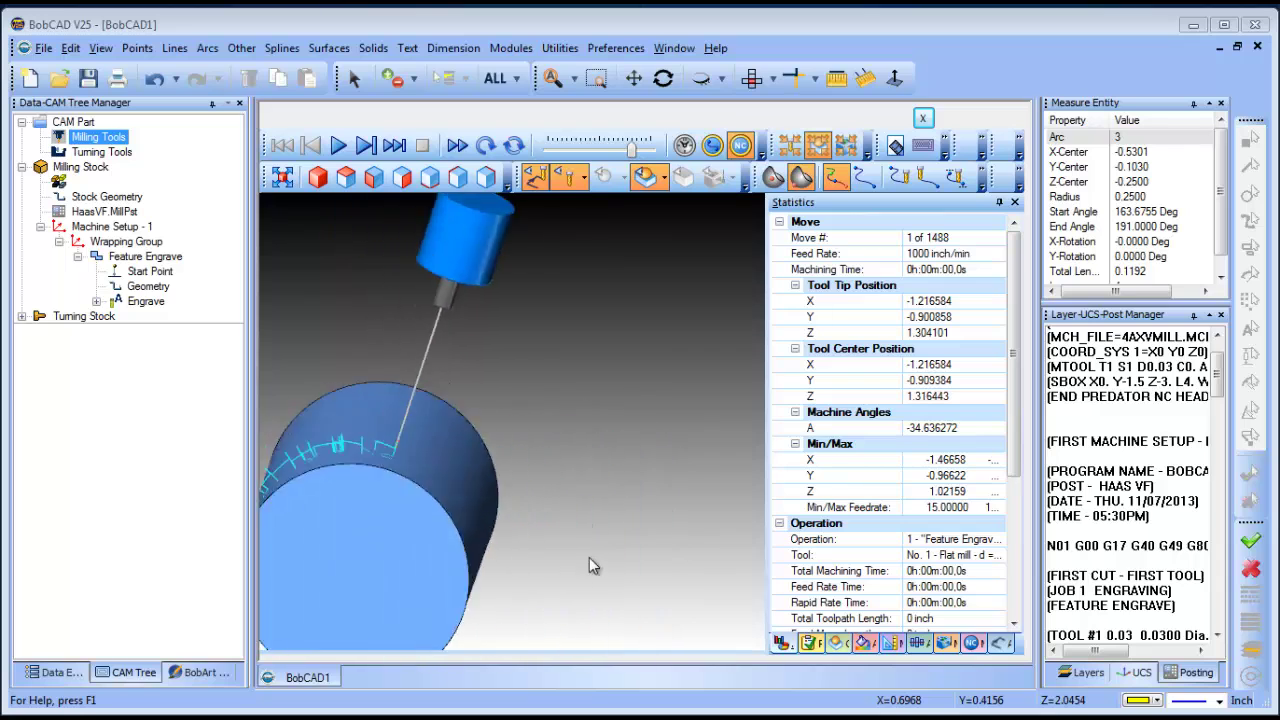
scroll(589, 521, "down", 3)
- Play the simulation, hide the toolpath to inspect the engraved PN # Al 123, then exit
left_click(338, 146)
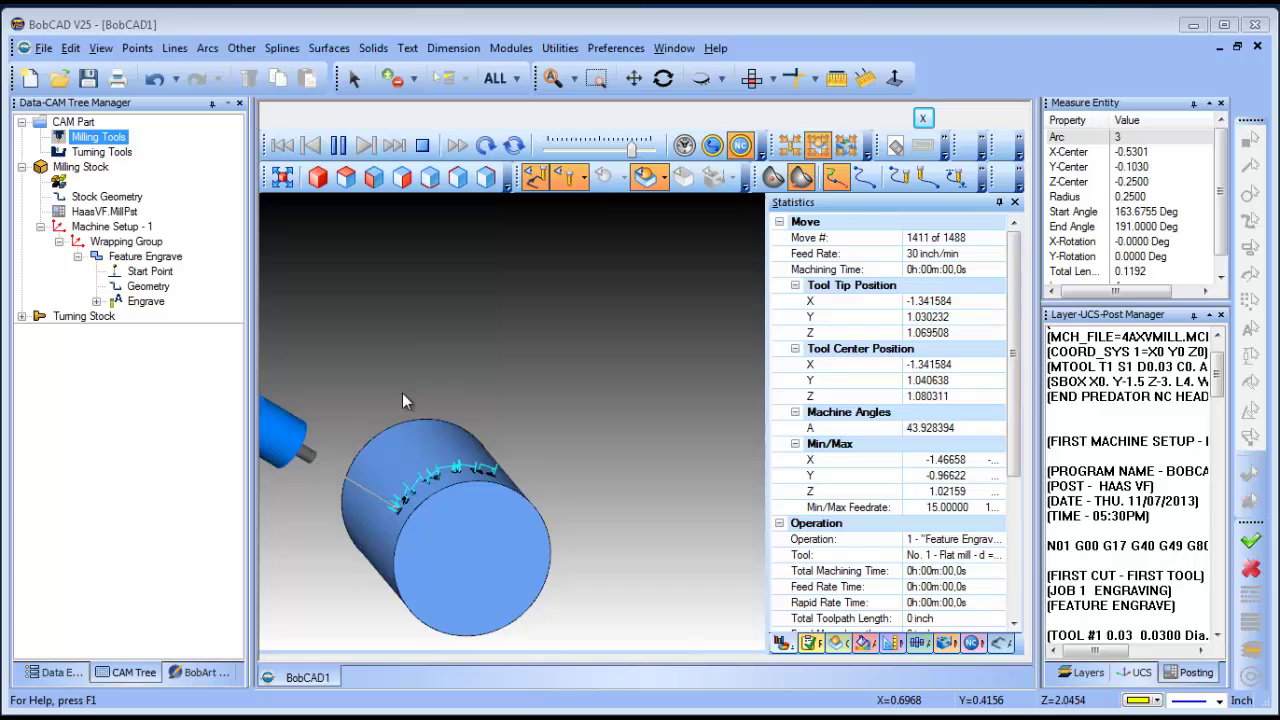
middle_click_drag(550, 464, 473, 561)
left_click(537, 177)
scroll(469, 471, "up", 3)
middle_click_drag(469, 471, 418, 520)
scroll(501, 444, "down", 3)
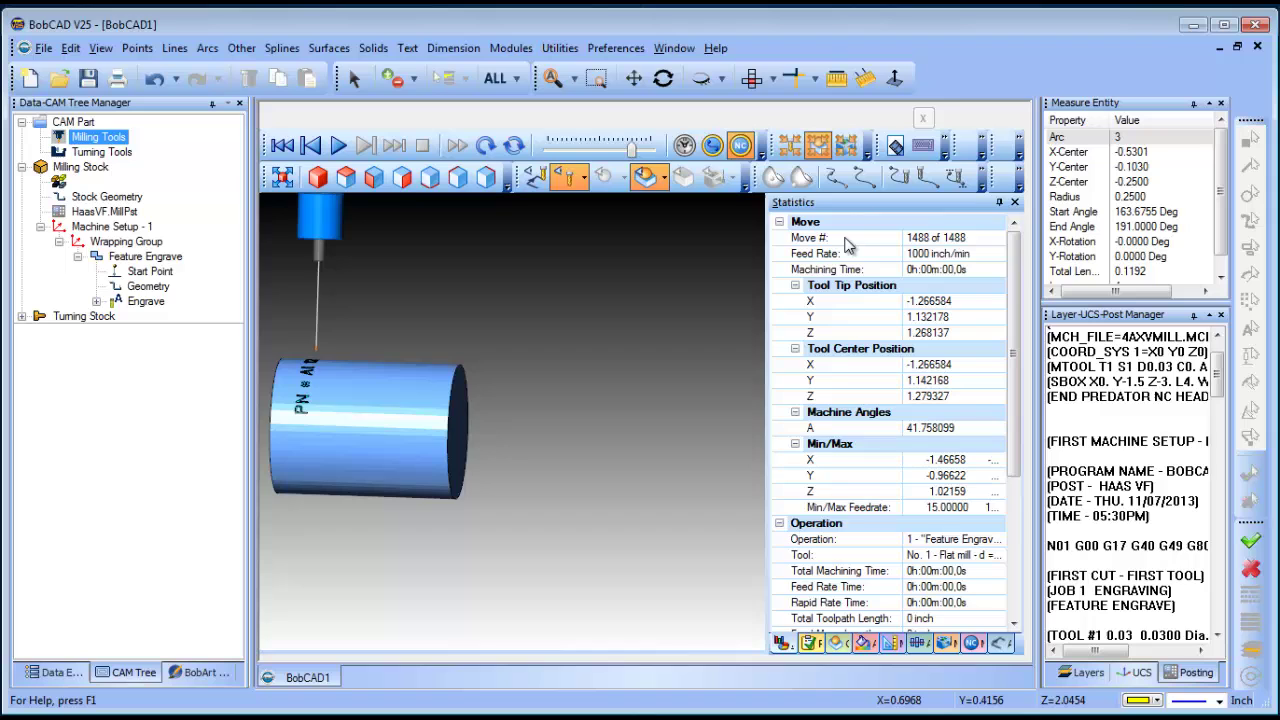
key("Escape")
middle_click_drag(784, 212, 708, 436)
scroll(688, 424, "down", 3)
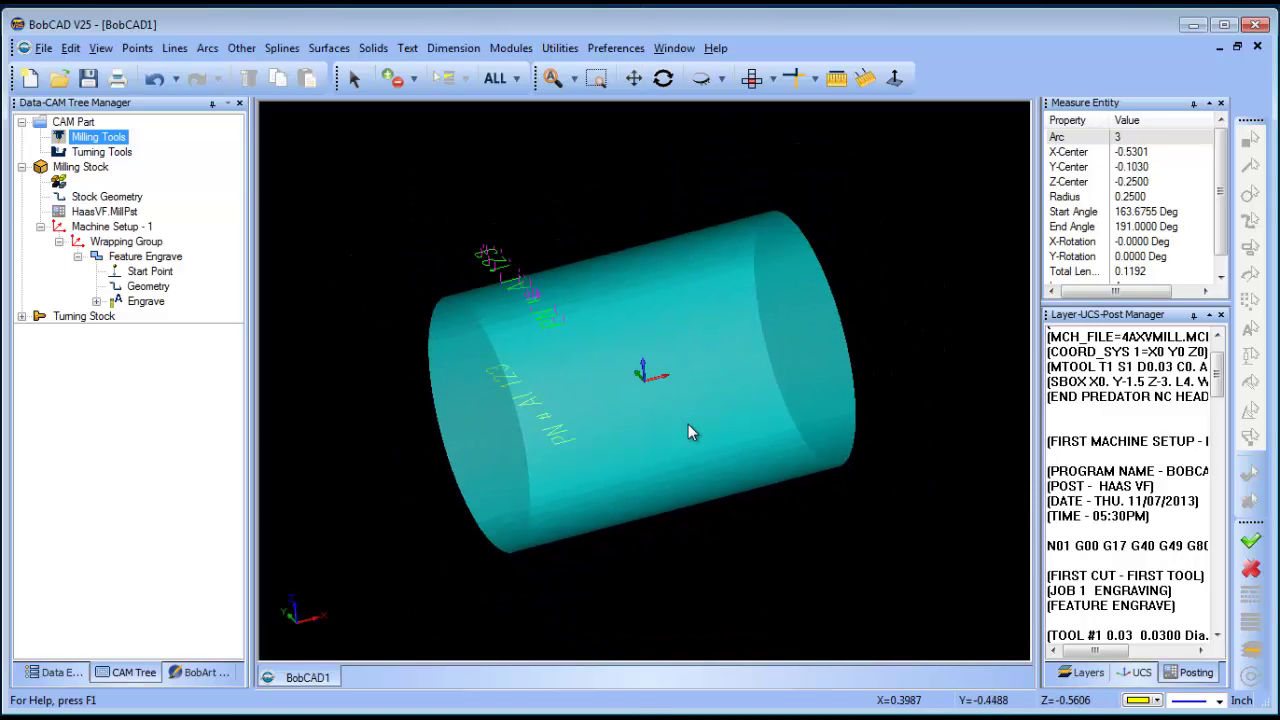
- In the Milling Tools current settings, replace Hurco_VMX42_4ax with the BC_4x_Mill machine
left_click_drag(1140, 304, 1142, 170)
left_click(97, 228)
left_click(98, 137)
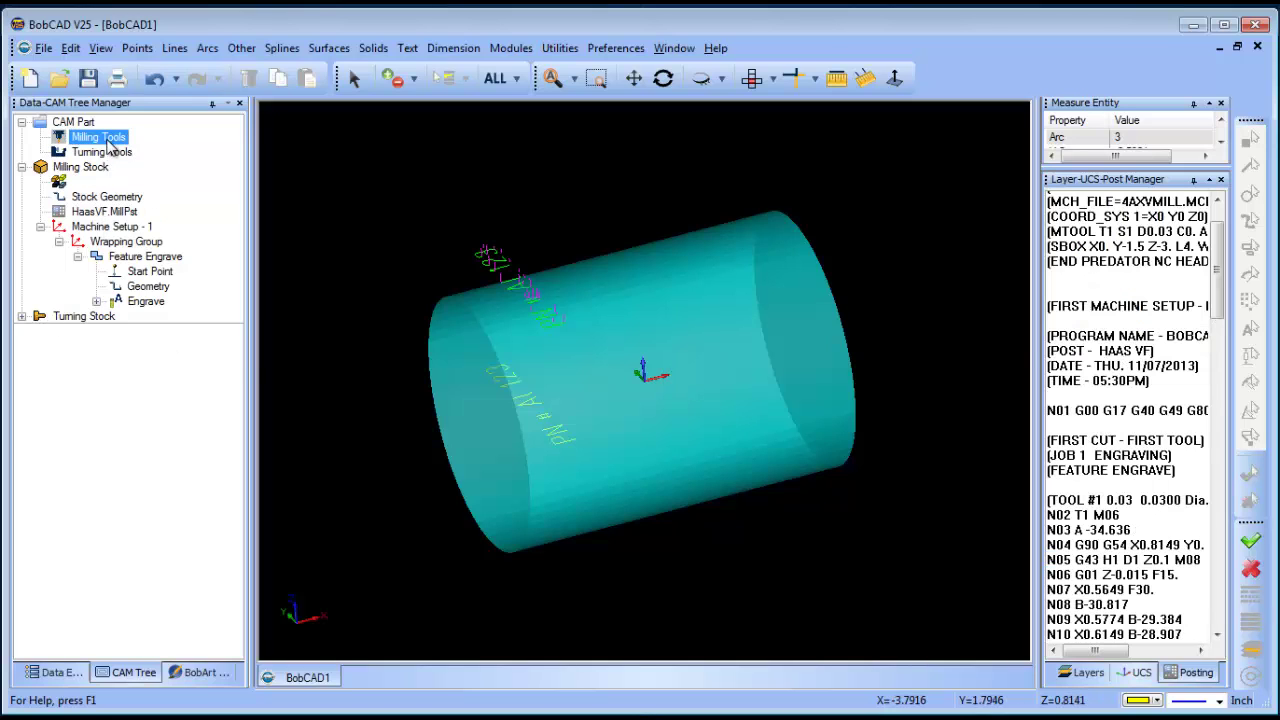
right_click(104, 139)
mouse_move(235, 331)
left_click(345, 332)
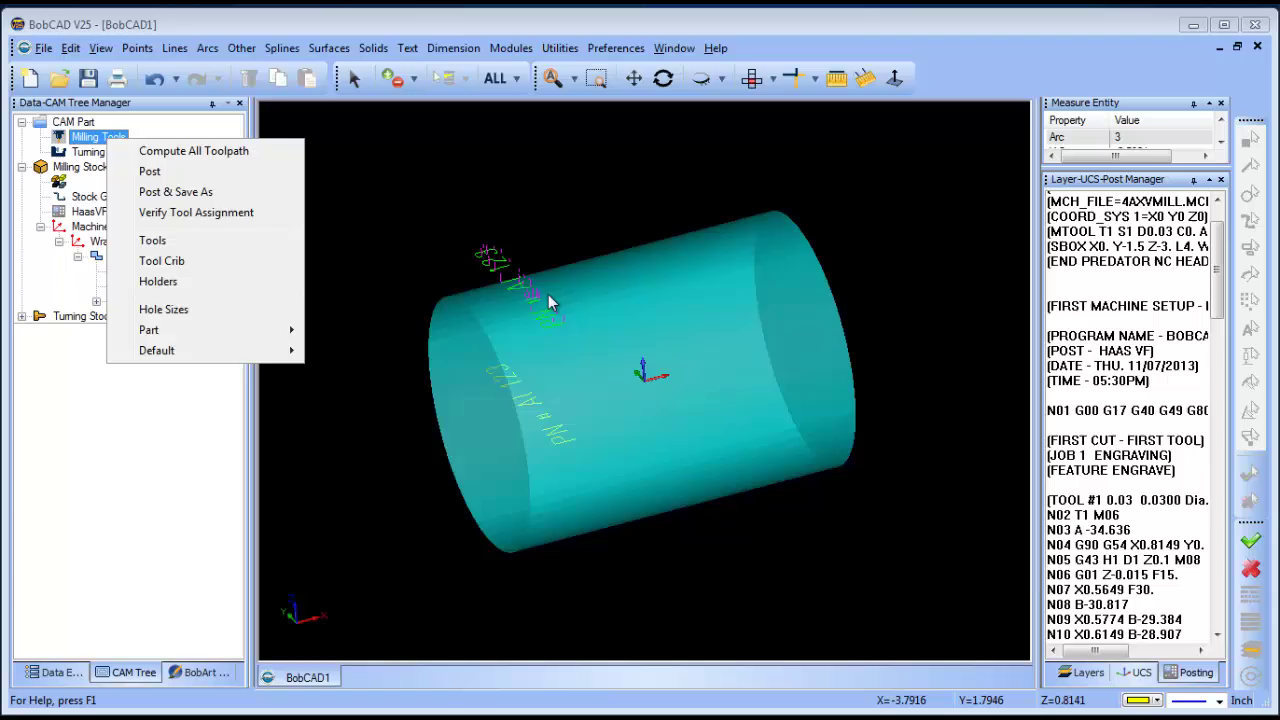
left_click(730, 164)
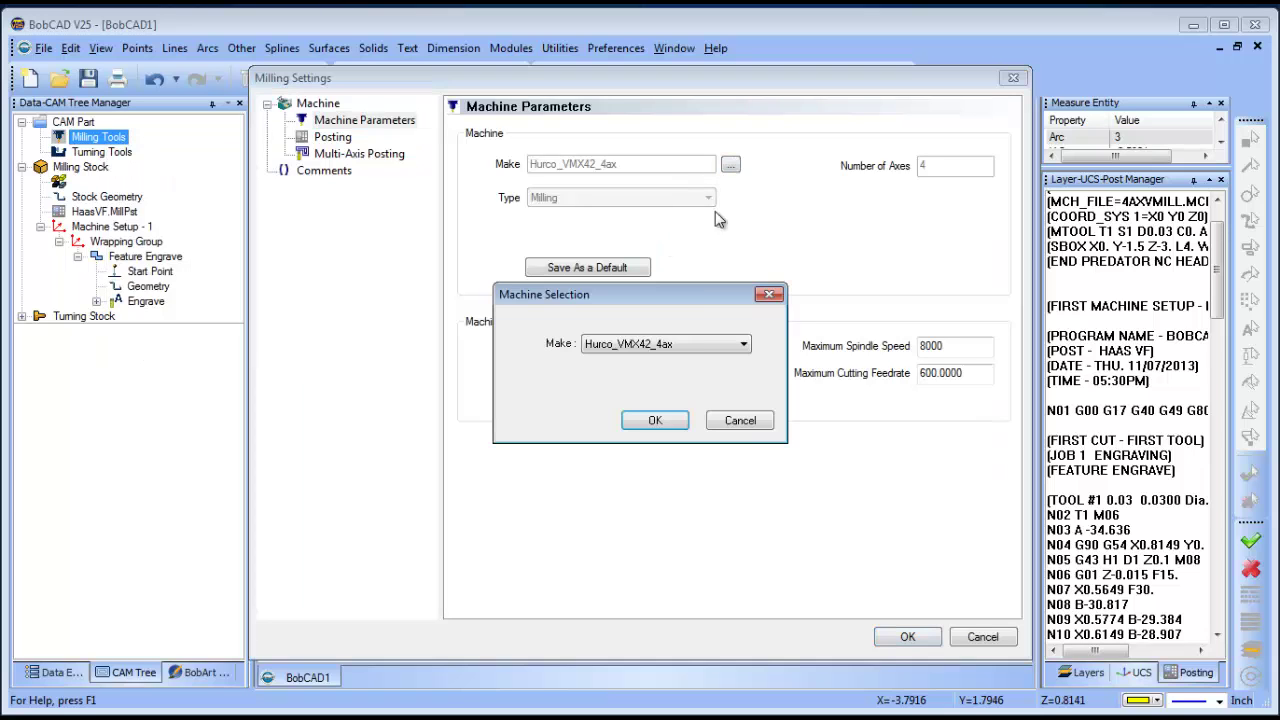
left_click(688, 344)
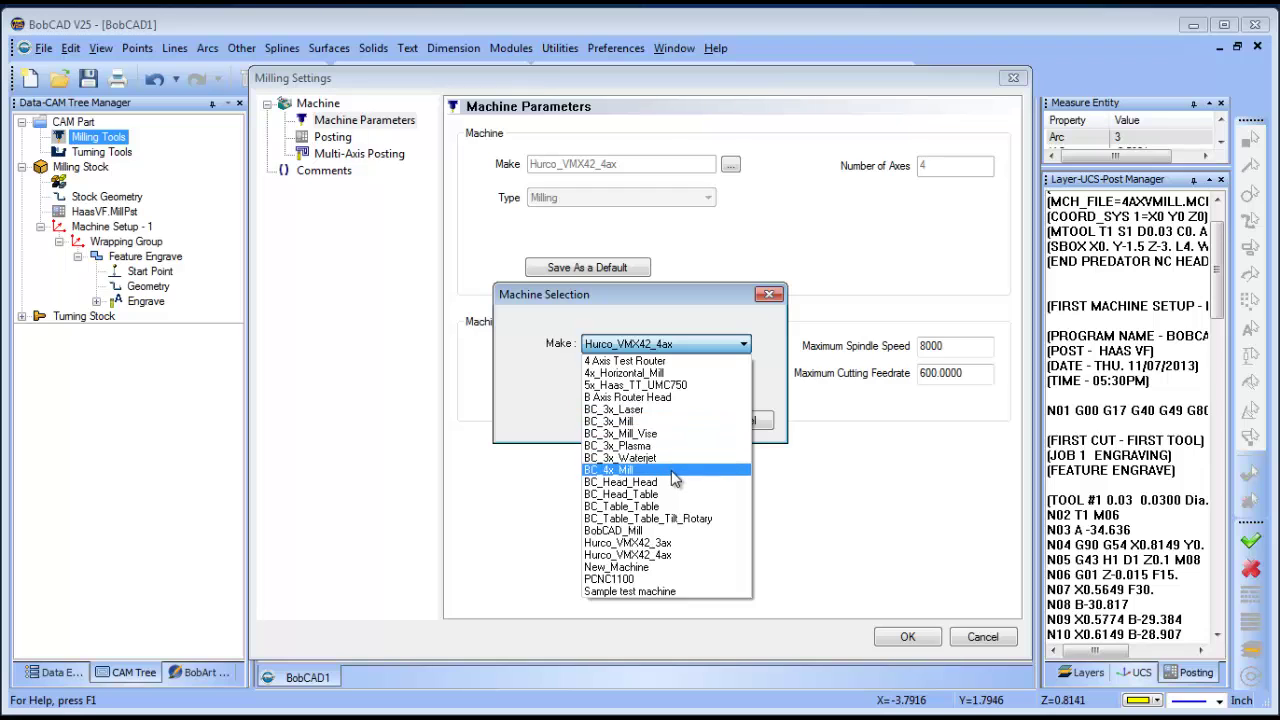
left_click(671, 469)
left_click(655, 420)
left_click(903, 638)
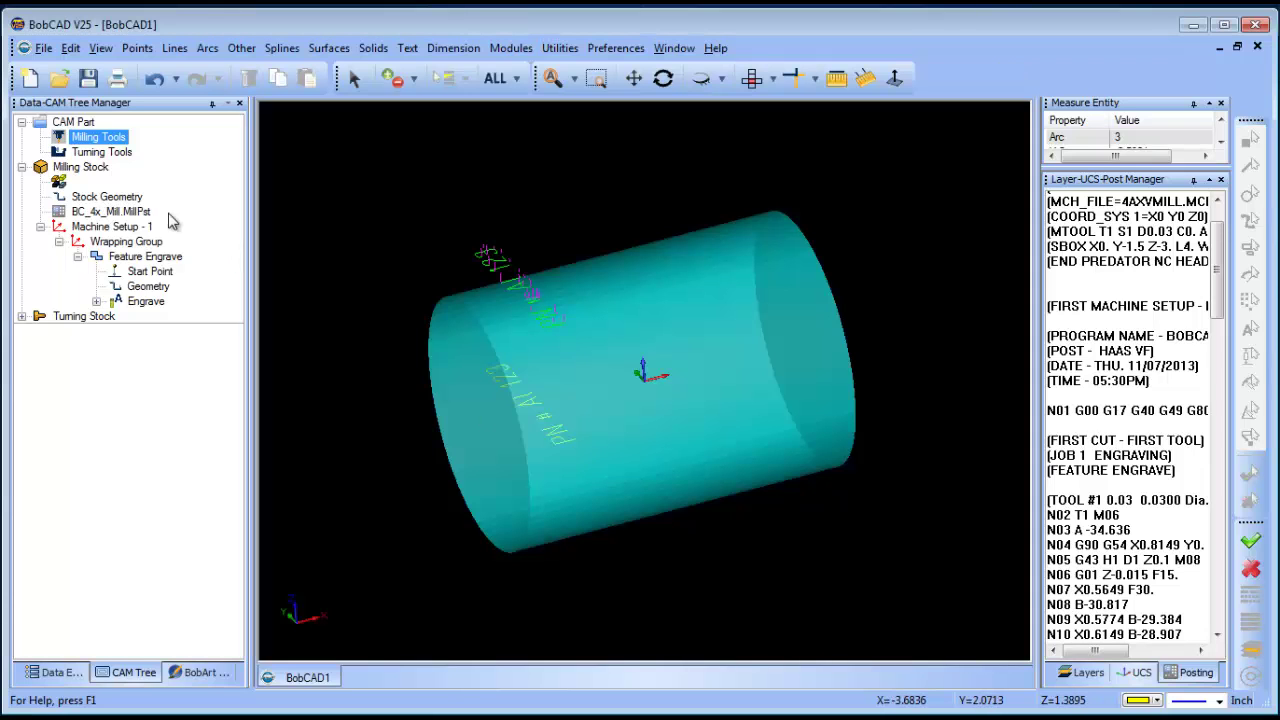
- Re-post the engraving, review the BC_4x_Mill A-axis G-code, and widen the 3D view
right_click(100, 136)
left_click(147, 163)
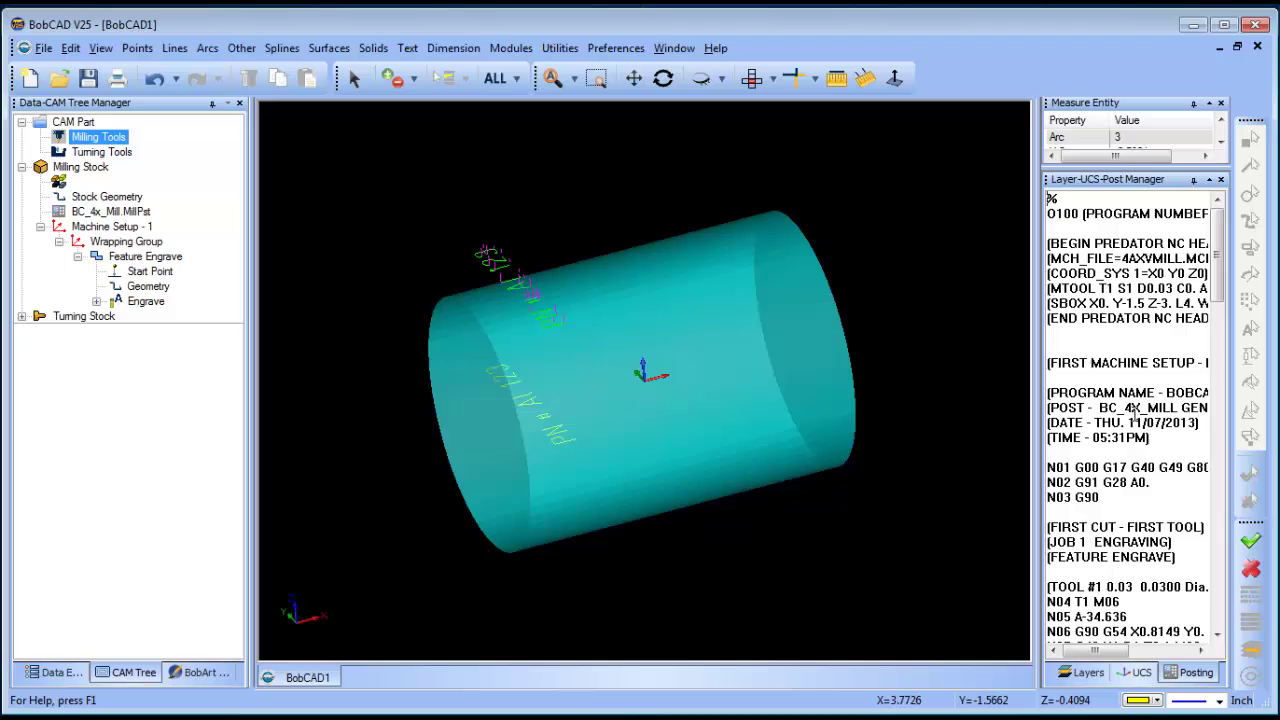
scroll(1130, 447, "down", 2)
scroll(1131, 446, "down", 2)
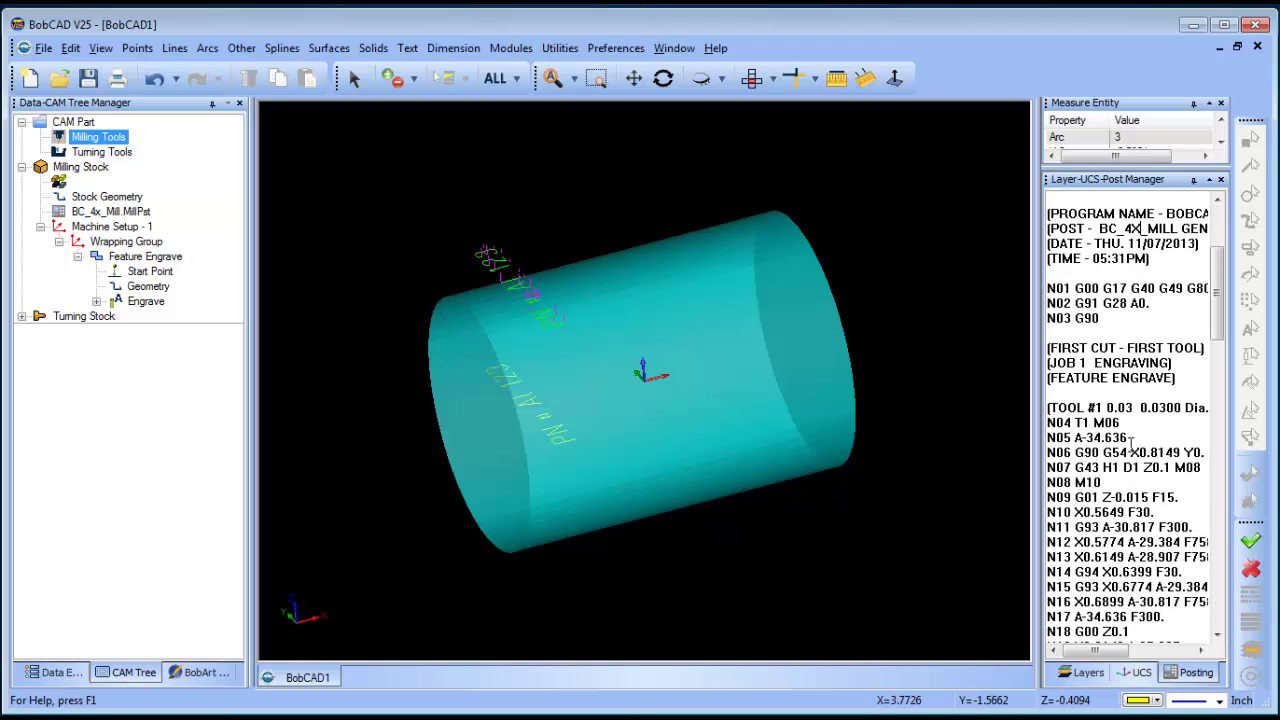
scroll(1131, 444, "down", 1)
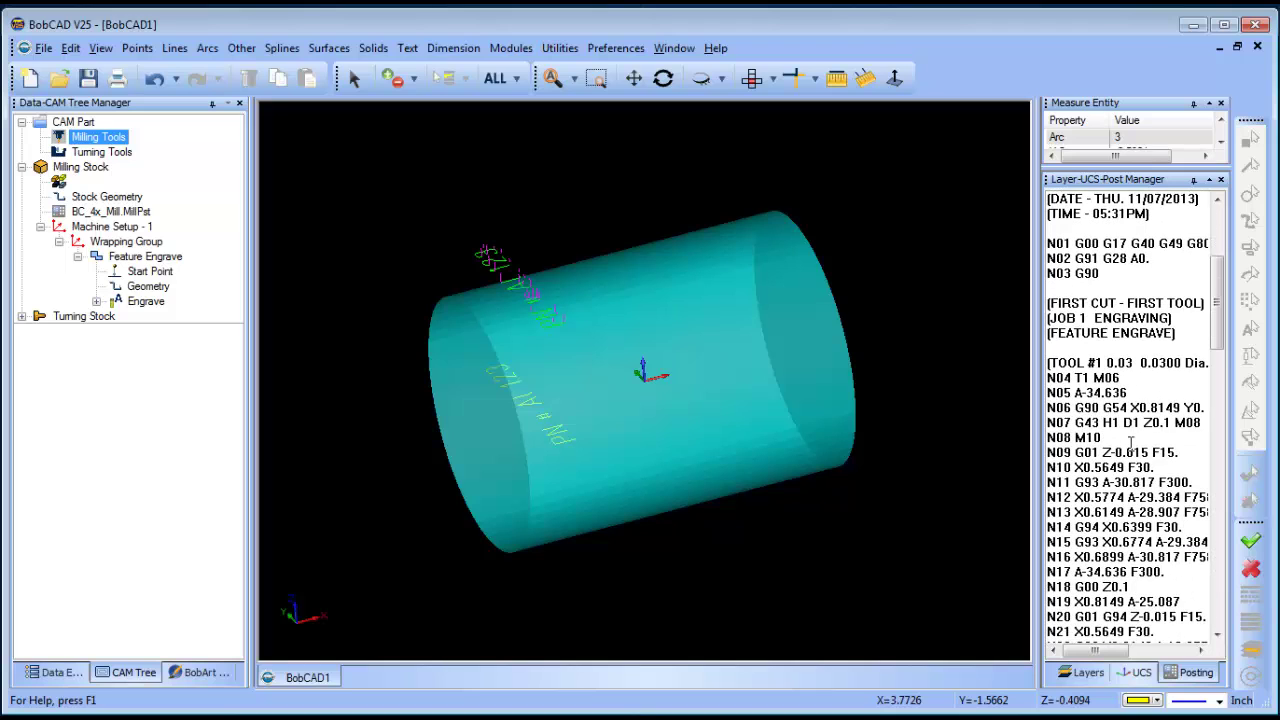
scroll(1131, 445, "down", 9)
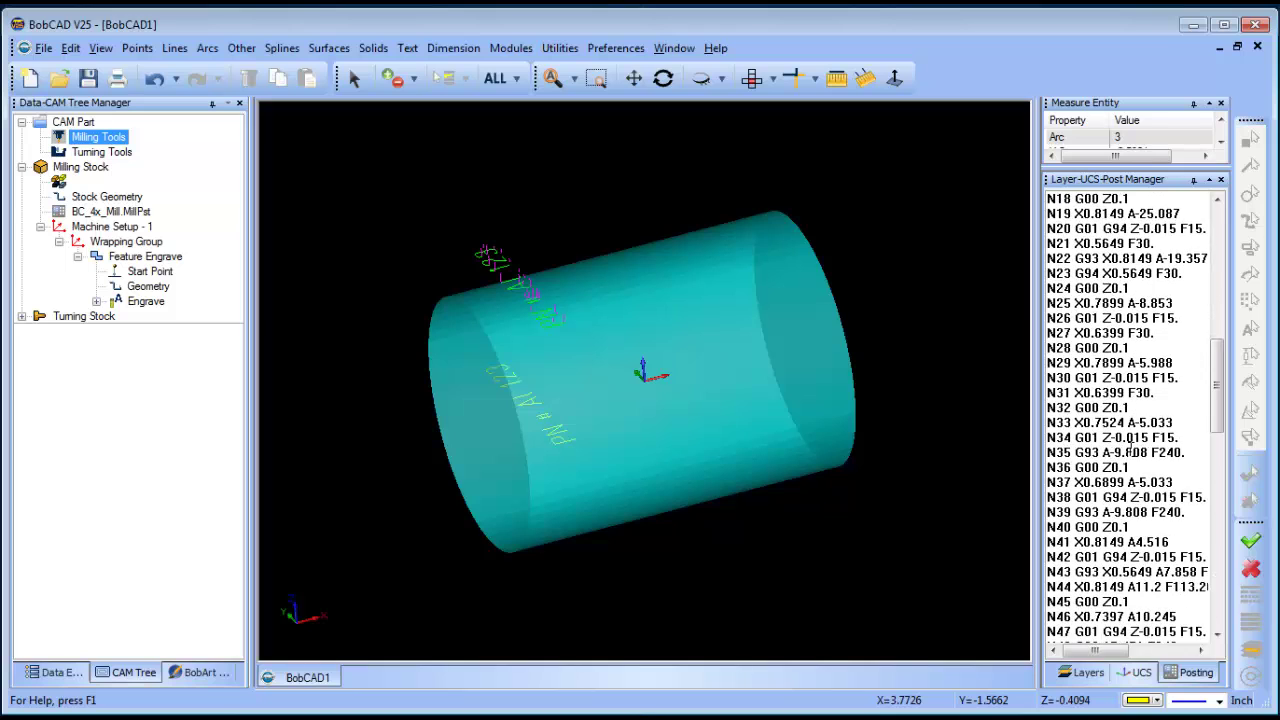
scroll(1131, 446, "up", 13)
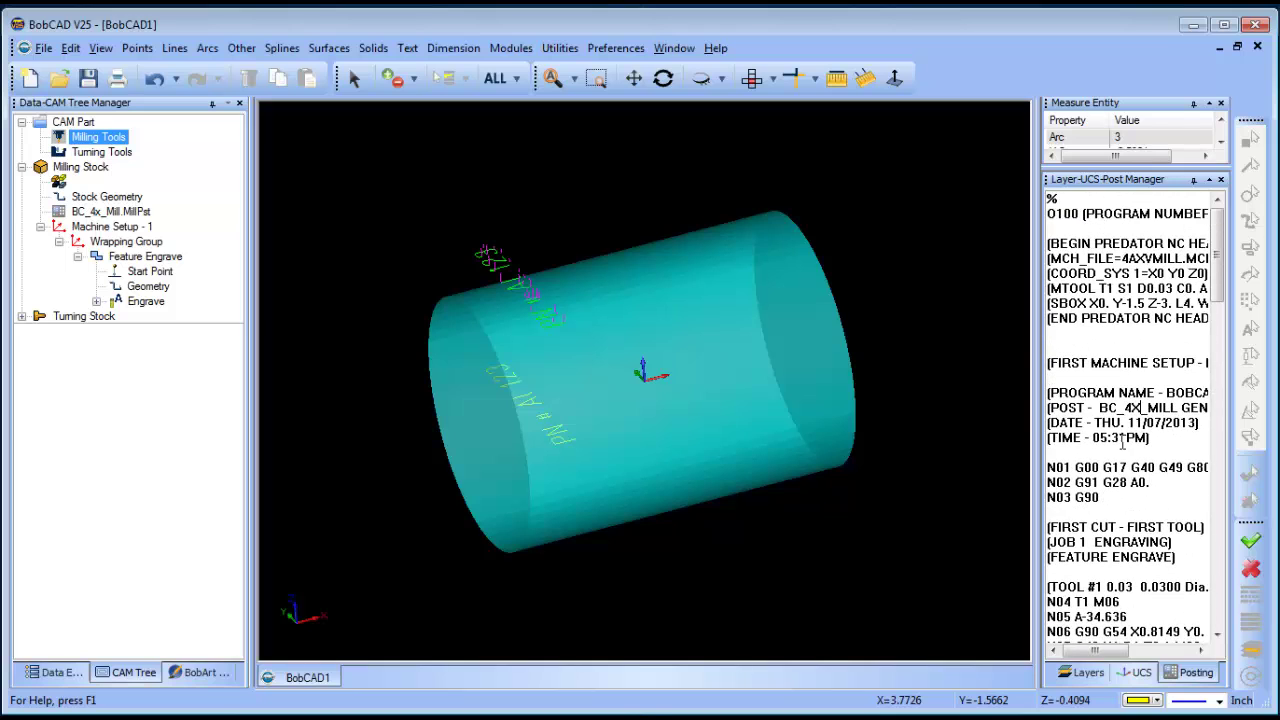
left_click_drag(1040, 330, 1070, 330)
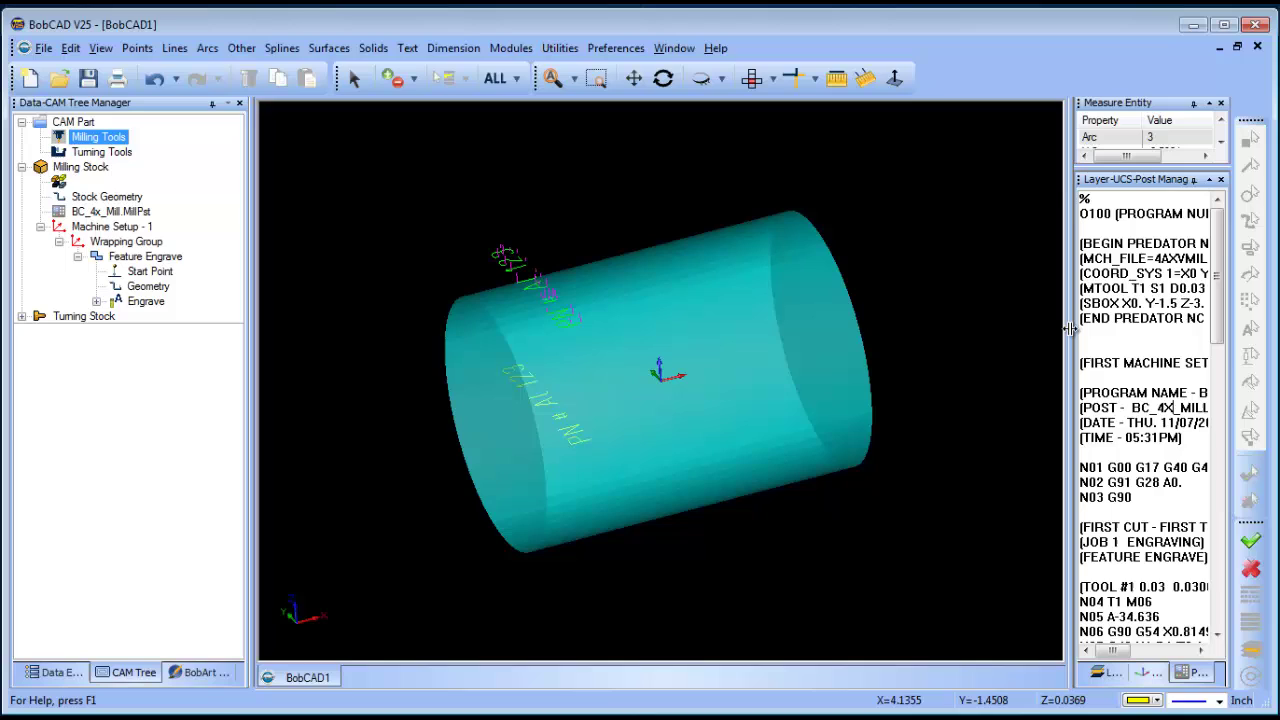